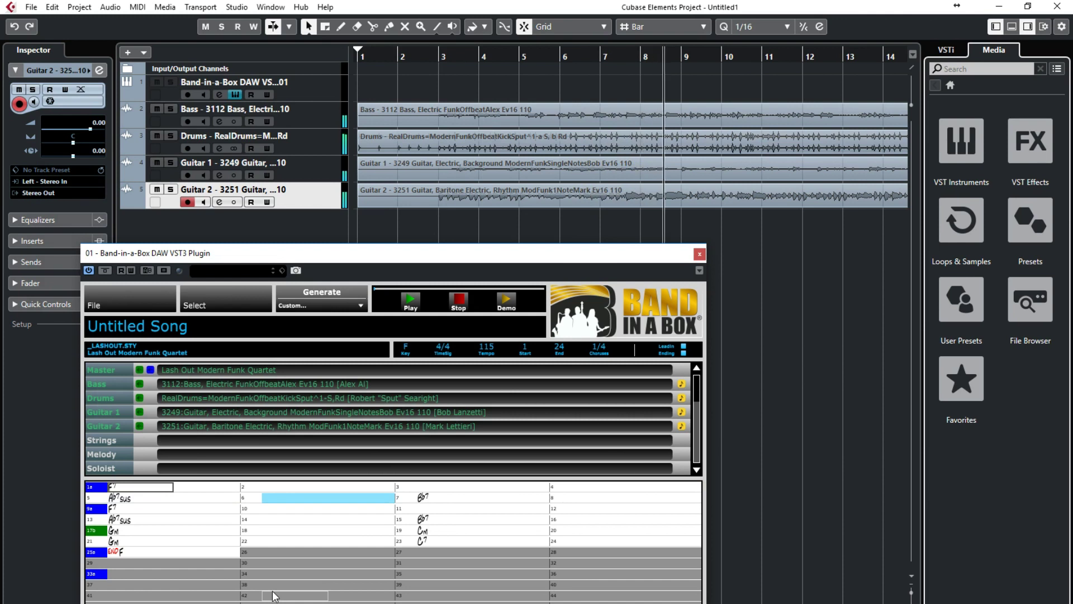
Start a fresh Untitled1 project holding only the Input/Output Channels folder, with no tracks
key(Right)
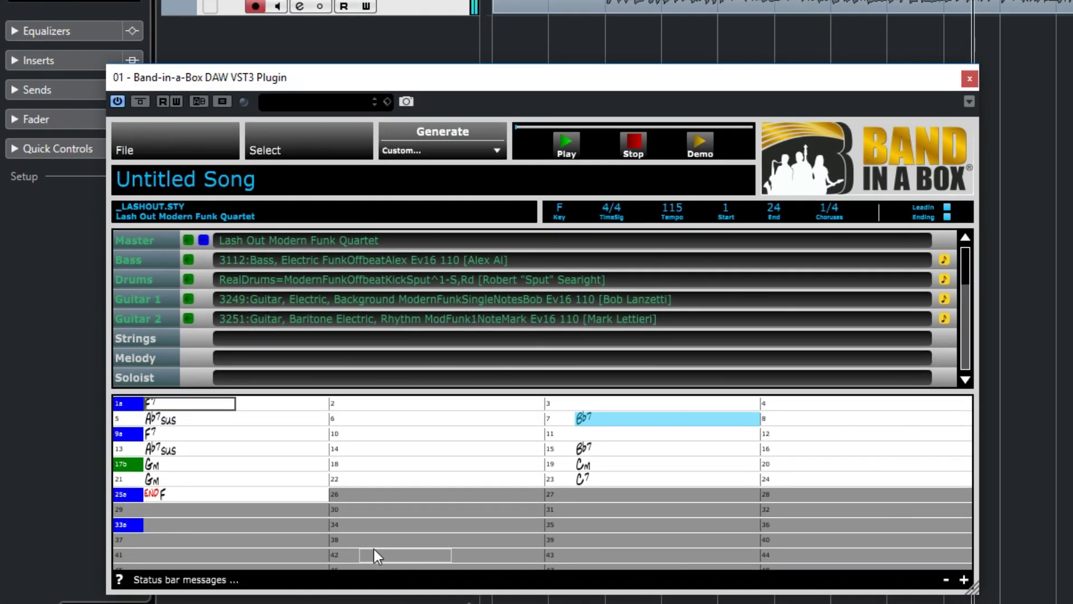
key(Right)
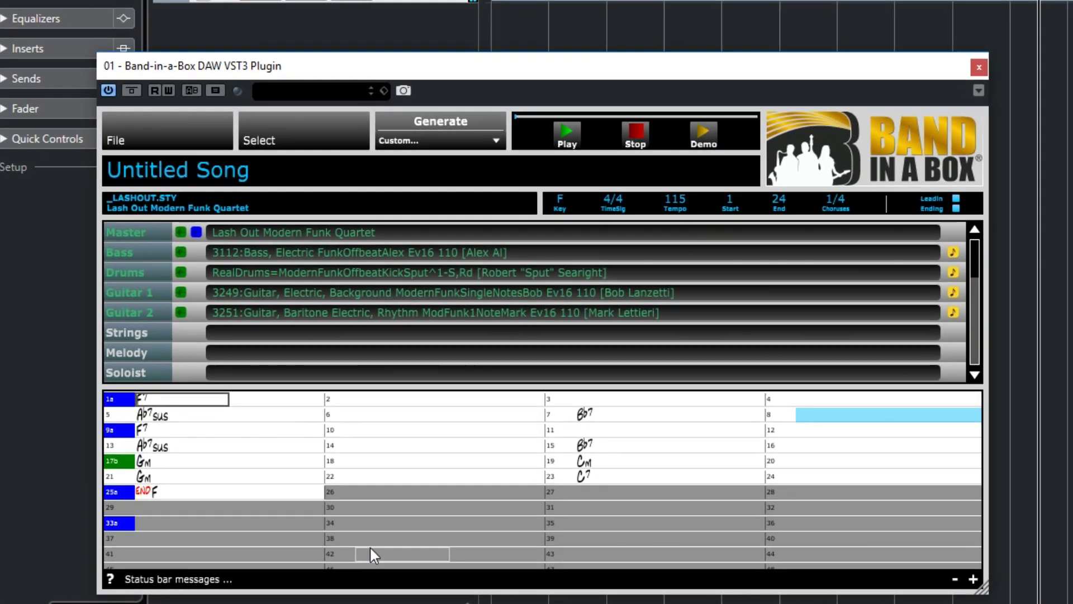
key(Right)
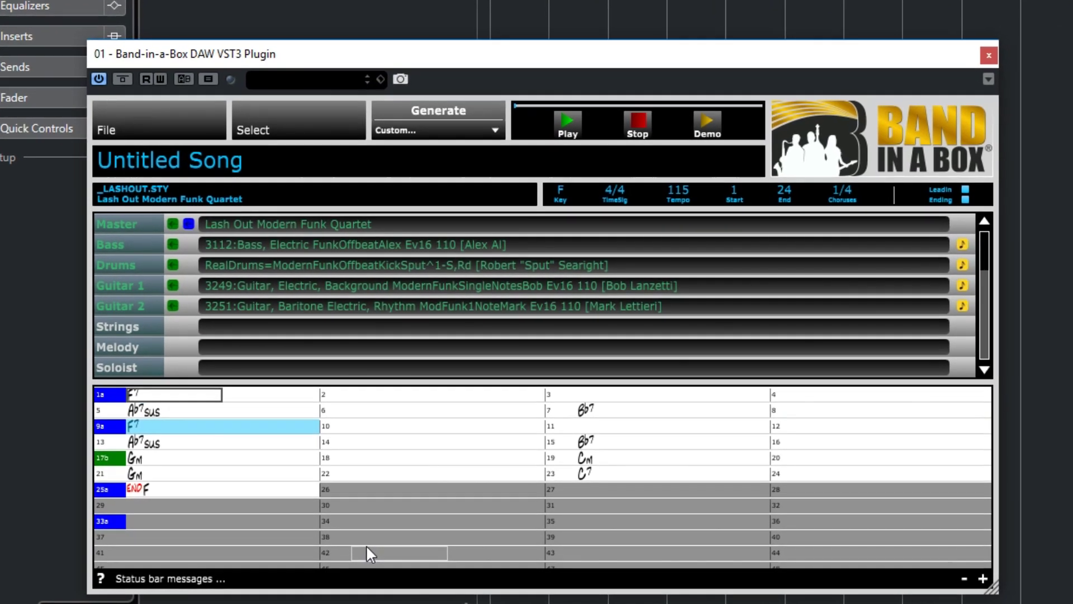
key(Right)
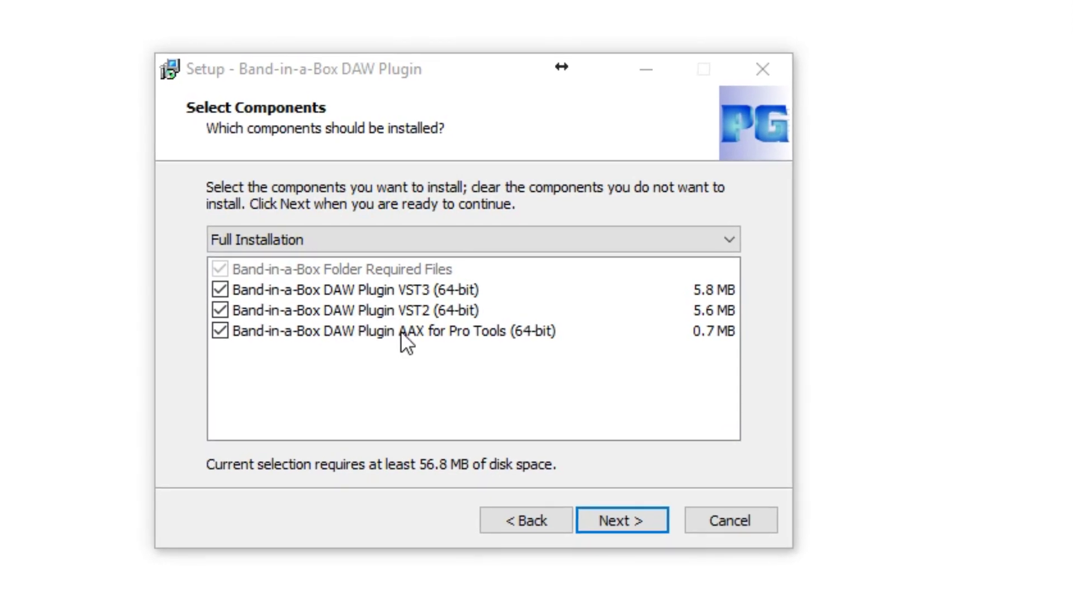
click(168, 264)
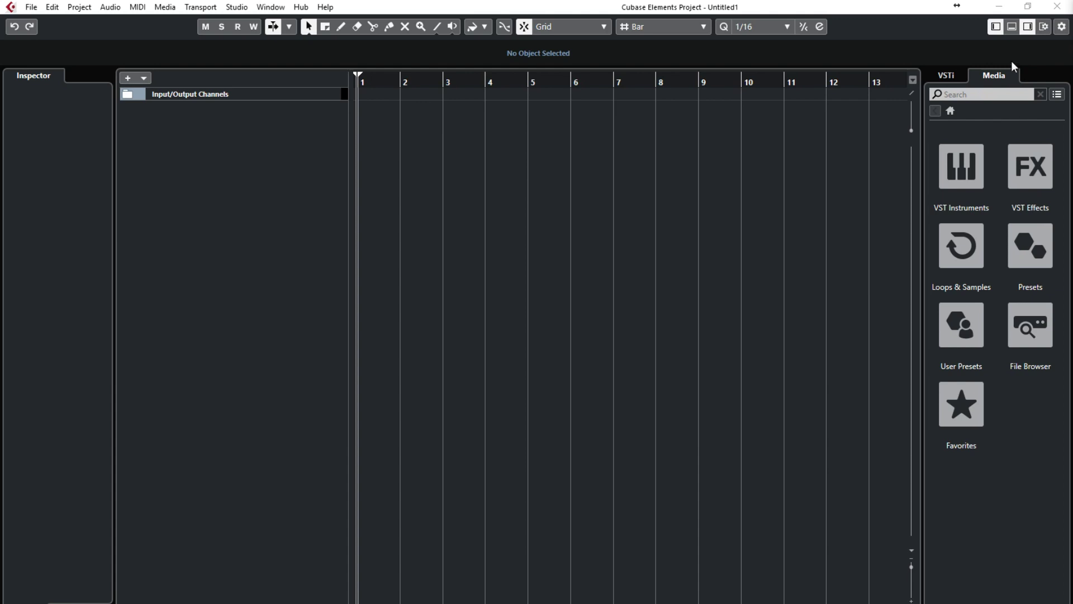
Add a Band-in-a-Box DAW VST3 Plugin instrument track from the Media tab's VST Instruments > Other
click(953, 168)
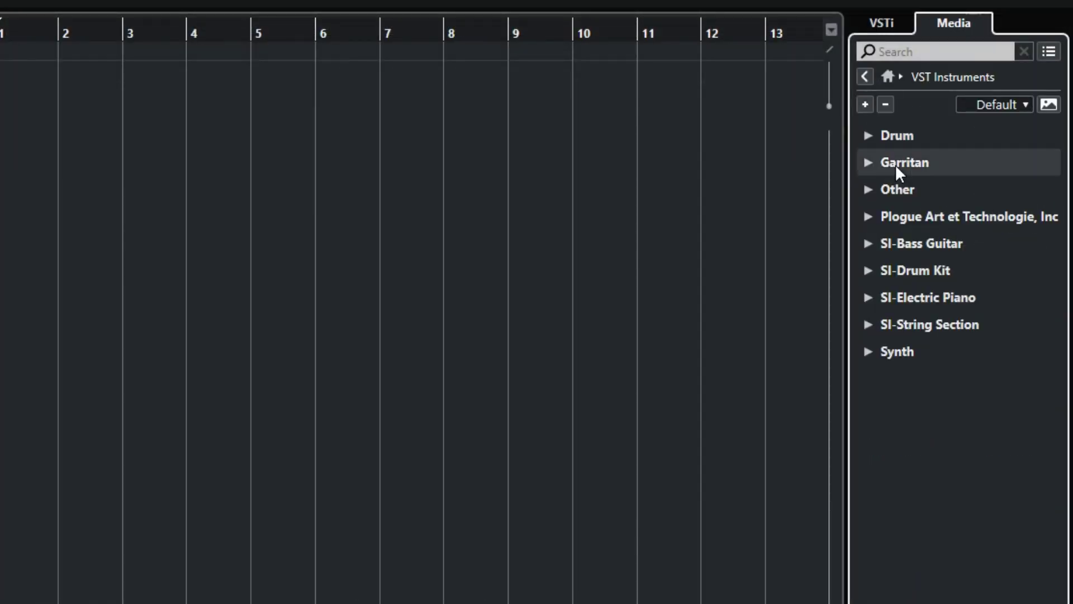
click(868, 190)
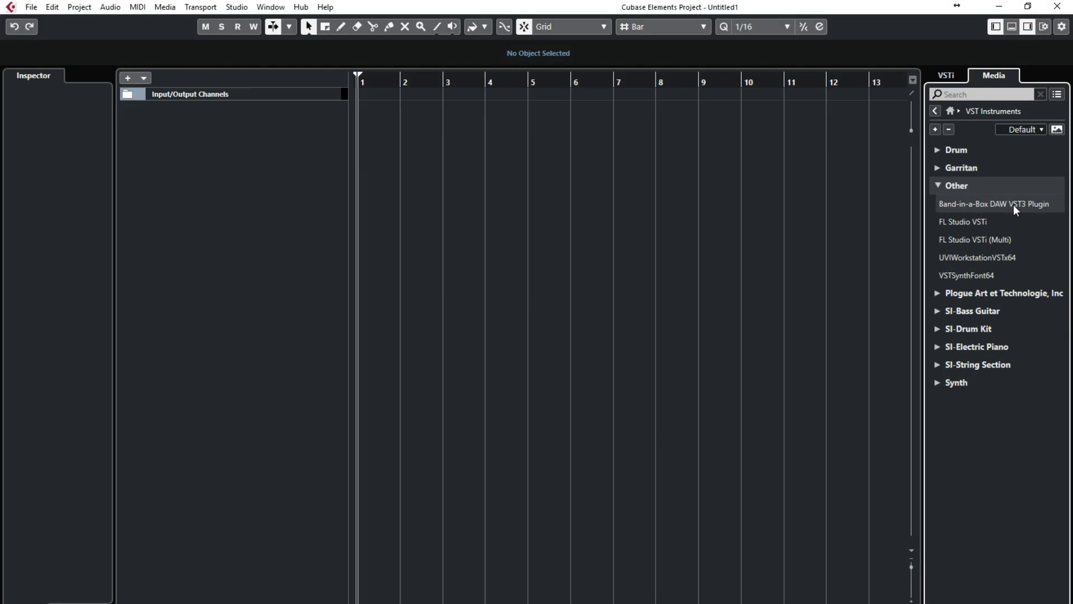
drag(1015, 204, 201, 115)
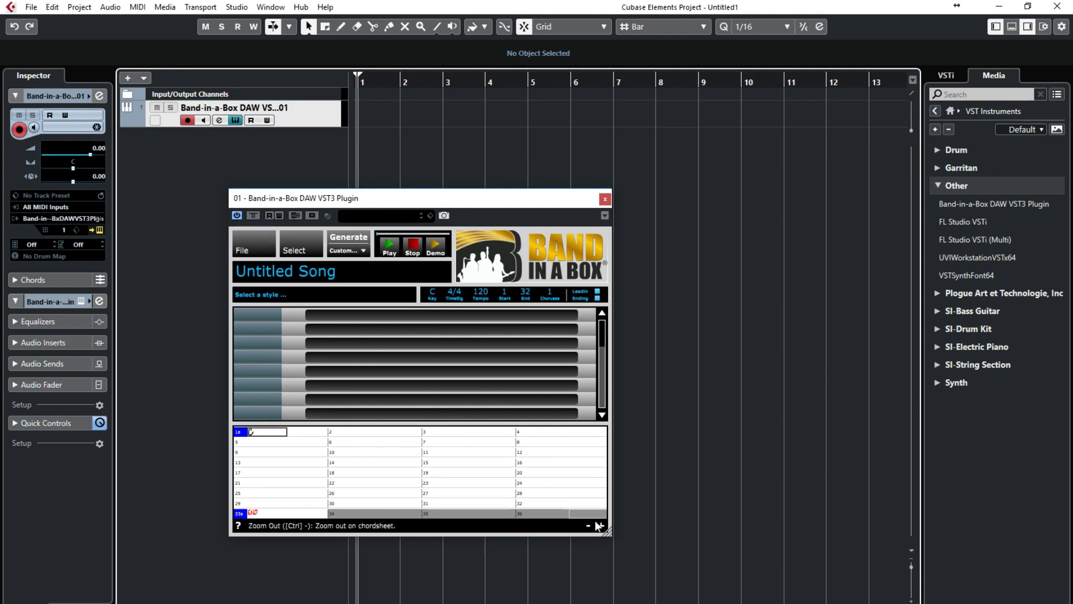
Enlarge the Band-in-a-Box plugin window so more bars of the chord sheet show
drag(614, 538, 856, 603)
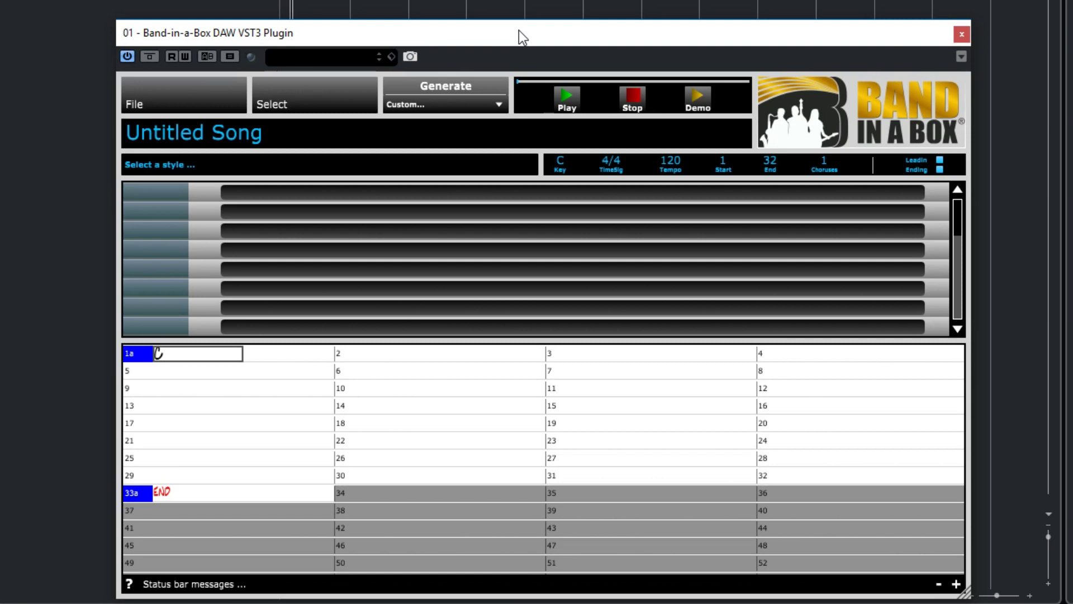
click(561, 166)
Set key F, enter F7, Ab7sus and Bb7 in bars 1–7, and copy bars 1–8 to 9–16 with K8
click(575, 226)
text(7)
key(Return)
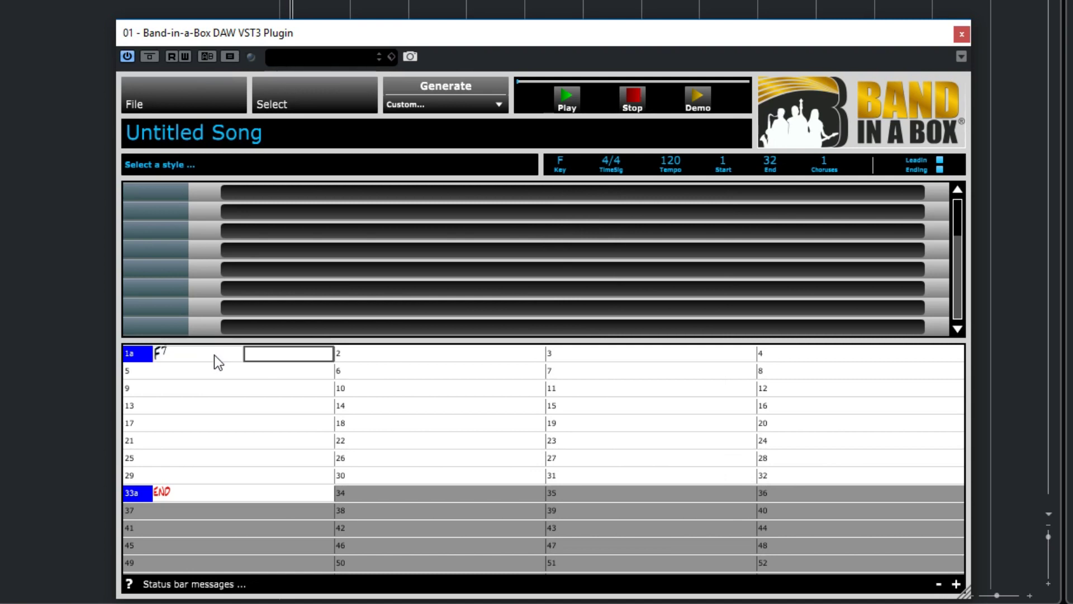
key(Down)
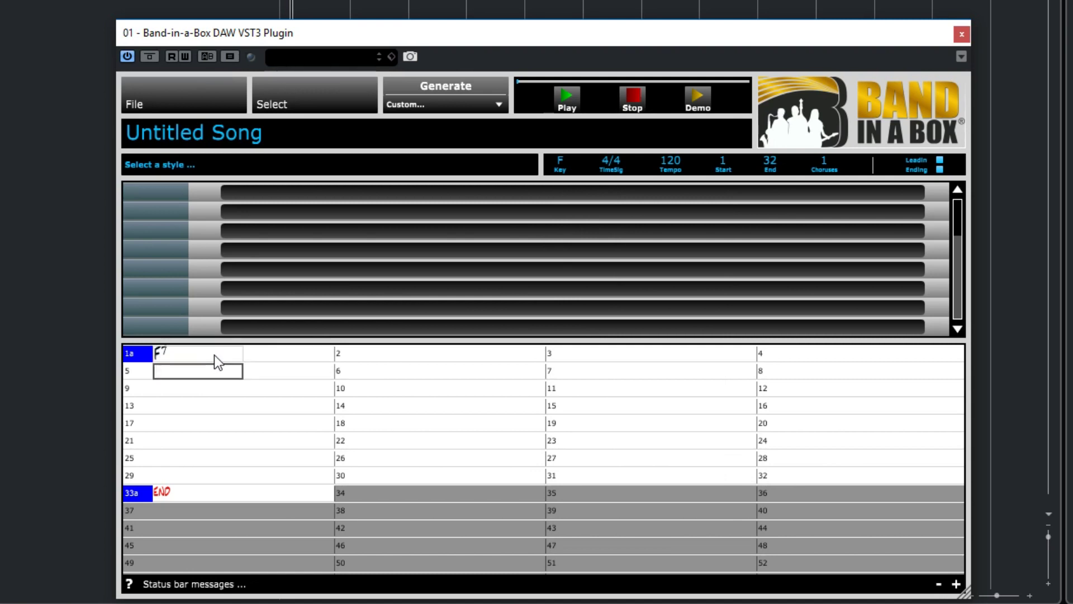
text(Ab7sus)
key(Return)
key(Right)
key(Right)
key(Right)
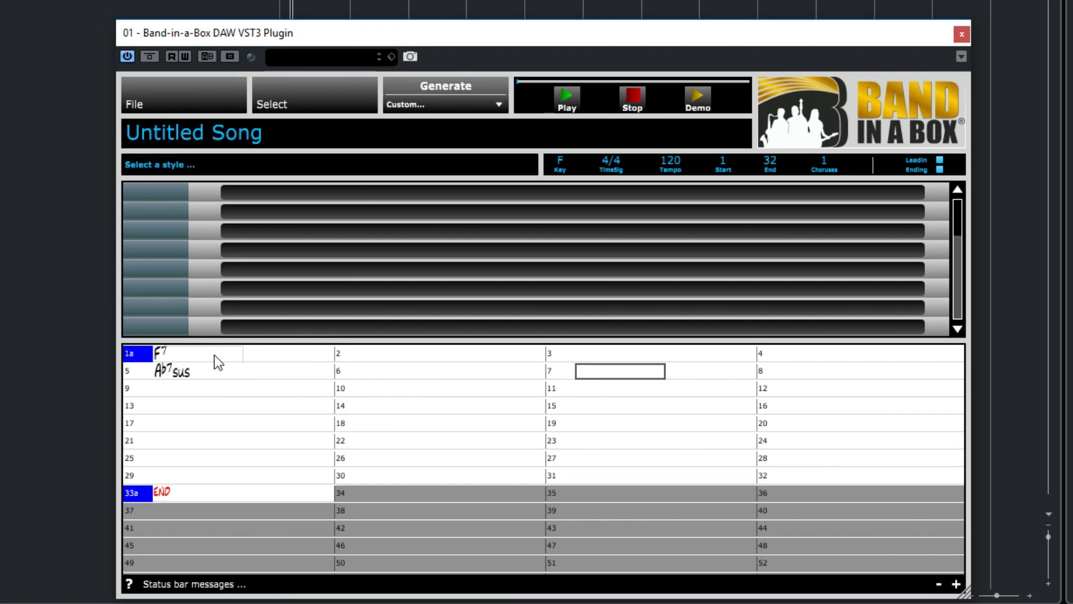
key(Return)
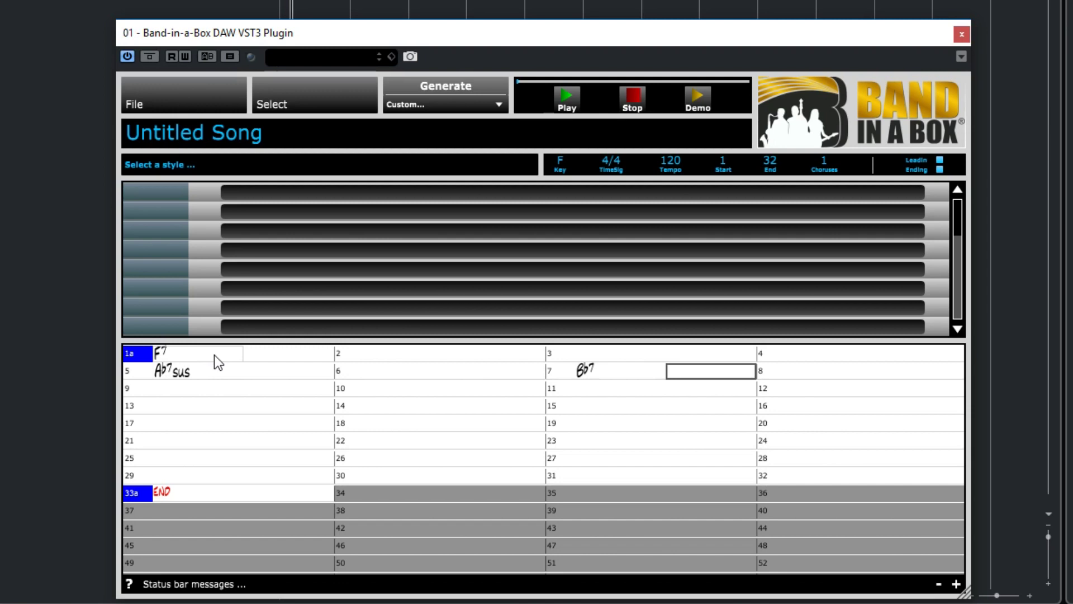
key(Right)
key(Right)
key(Right)
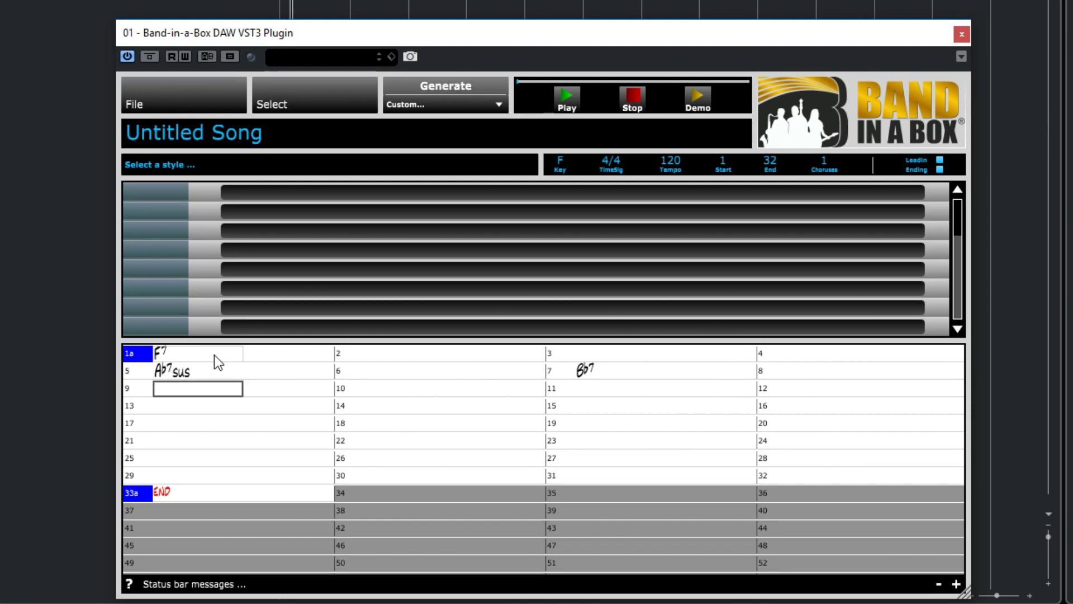
text(K8)
key(Return)
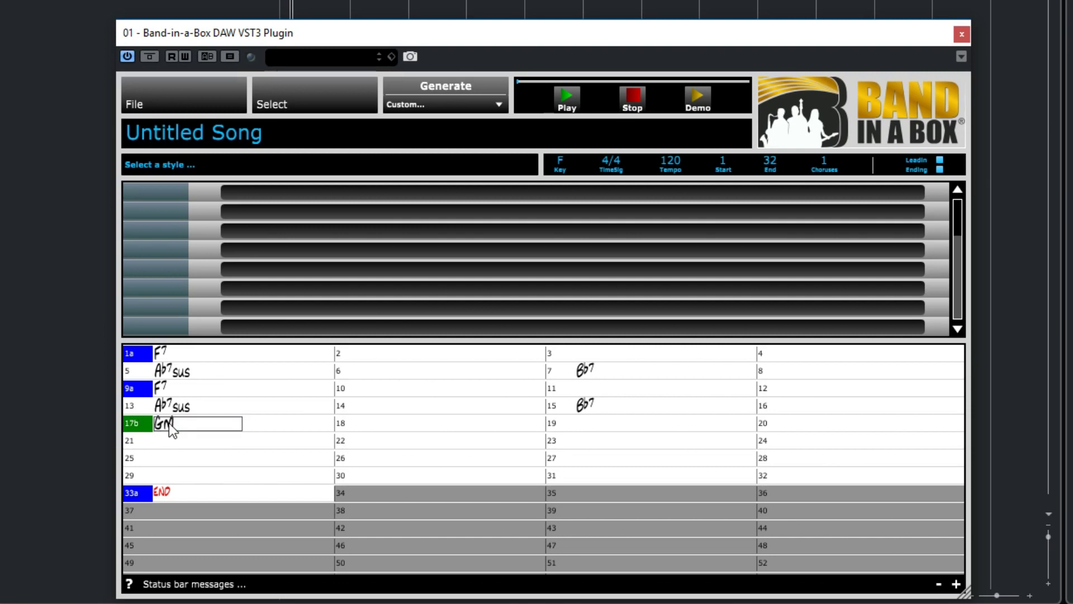
Enter Cm, Gm and C7 in bars 19, 21 and 23
key(Right)
key(Right)
text(Cm)
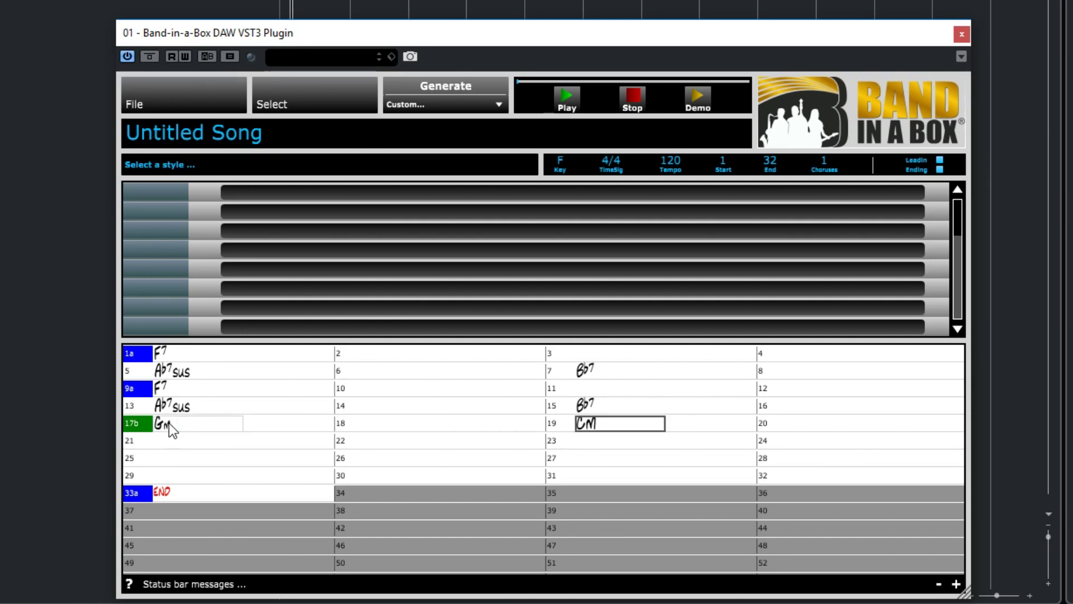
key(Return)
key(Right)
key(Right)
key(Right)
text(G)
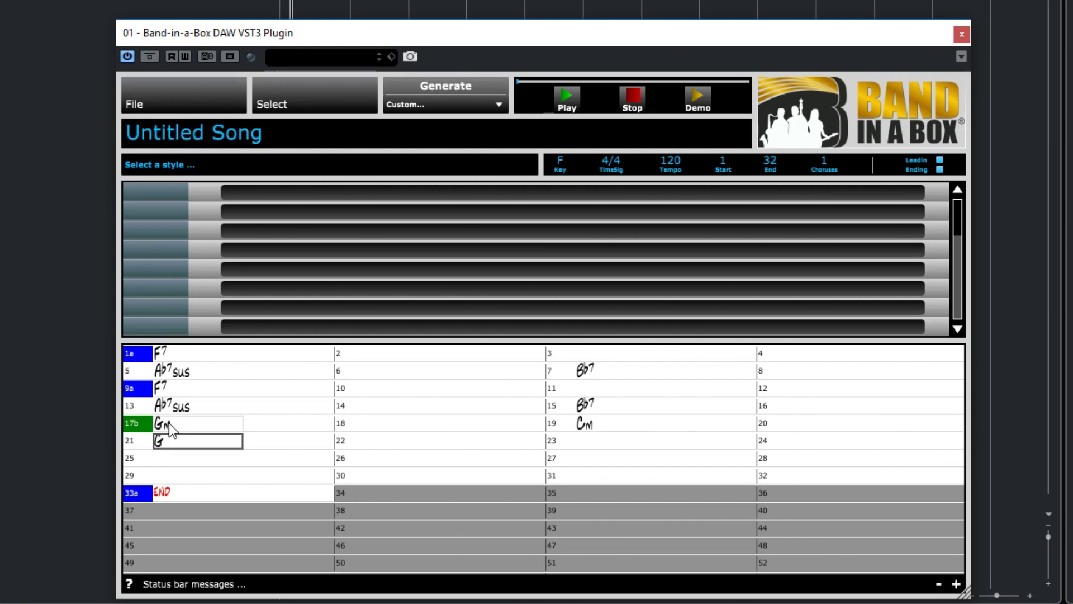
text(m)
key(Return)
key(Right)
key(Right)
key(Right)
text(C7)
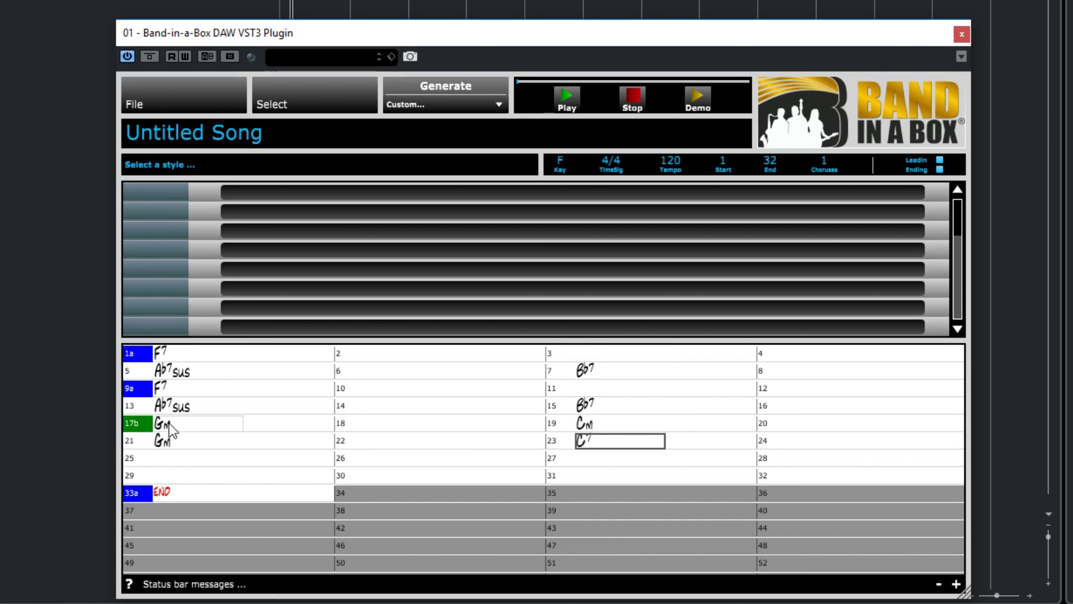
key(Return)
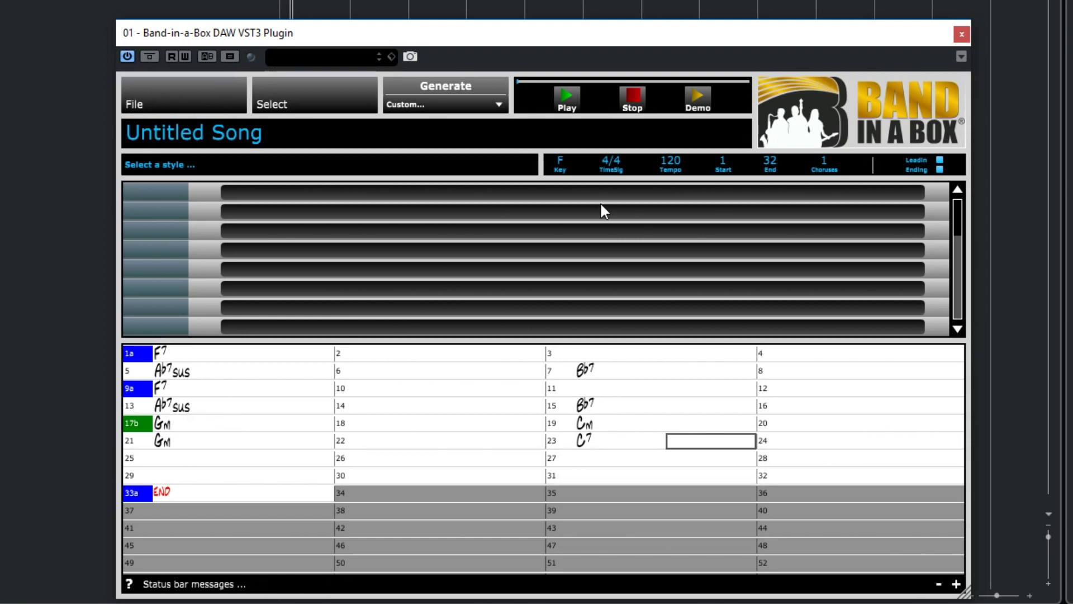
End the song at bar 24 with an F chord on the ending at bar 25
click(773, 156)
text(24)
key(Return)
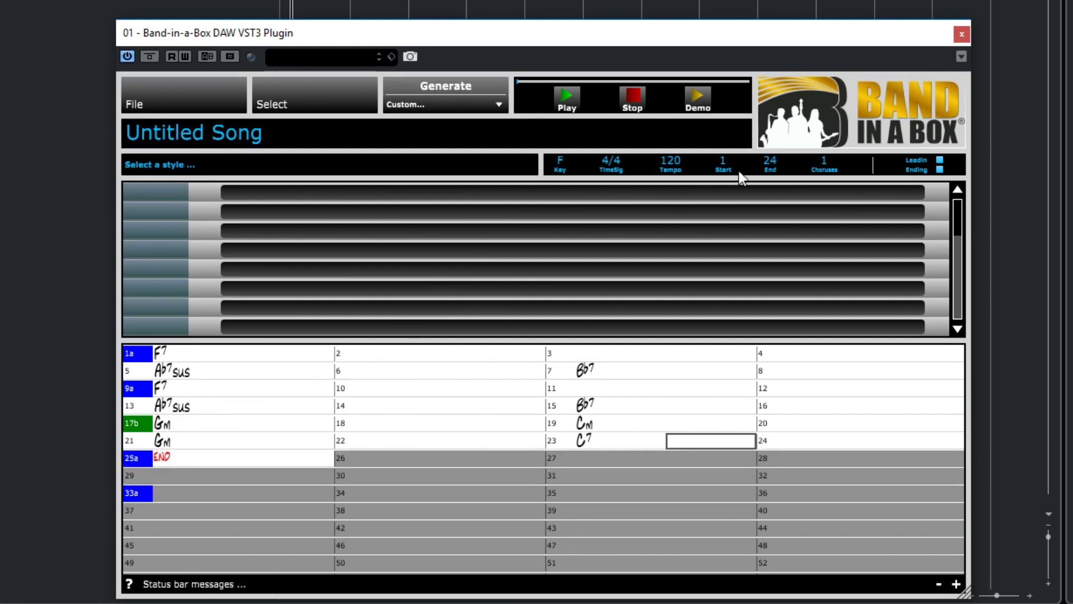
click(202, 457)
key(Right)
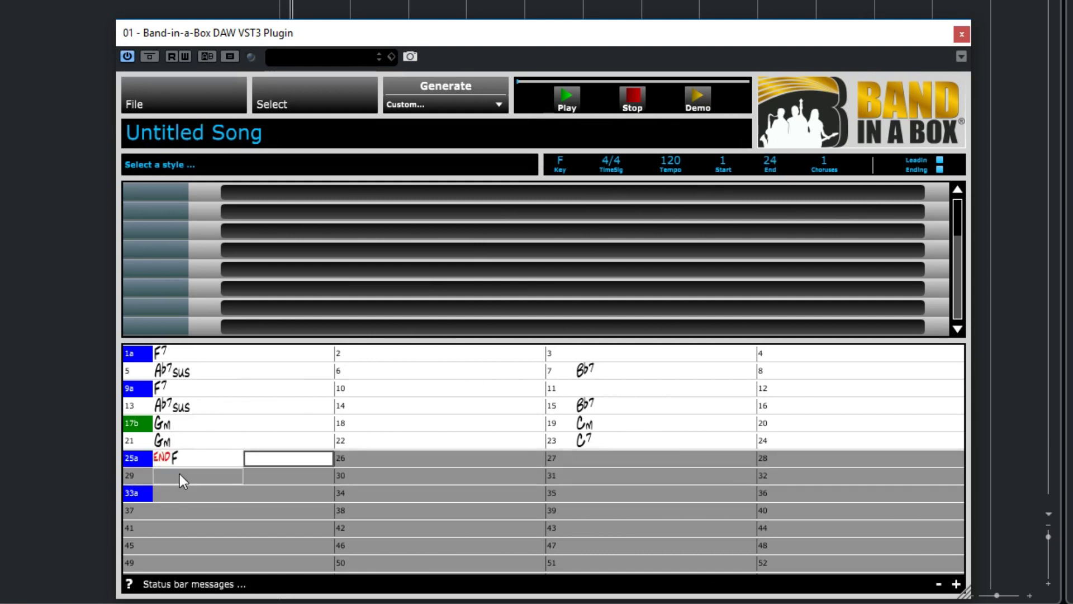
Set the song to play 4 choruses
click(824, 160)
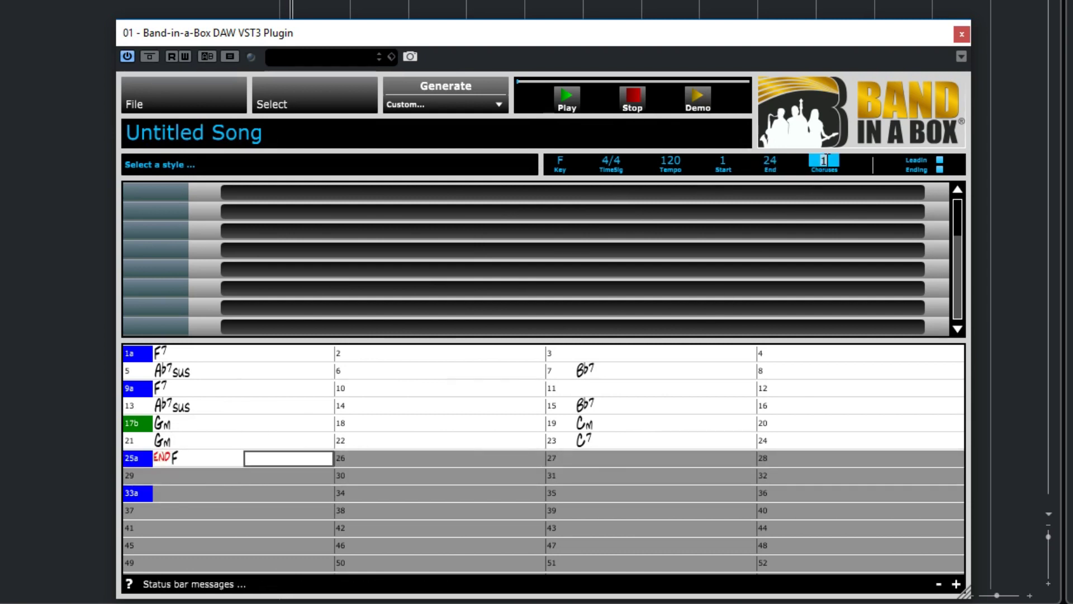
text(4)
key(Return)
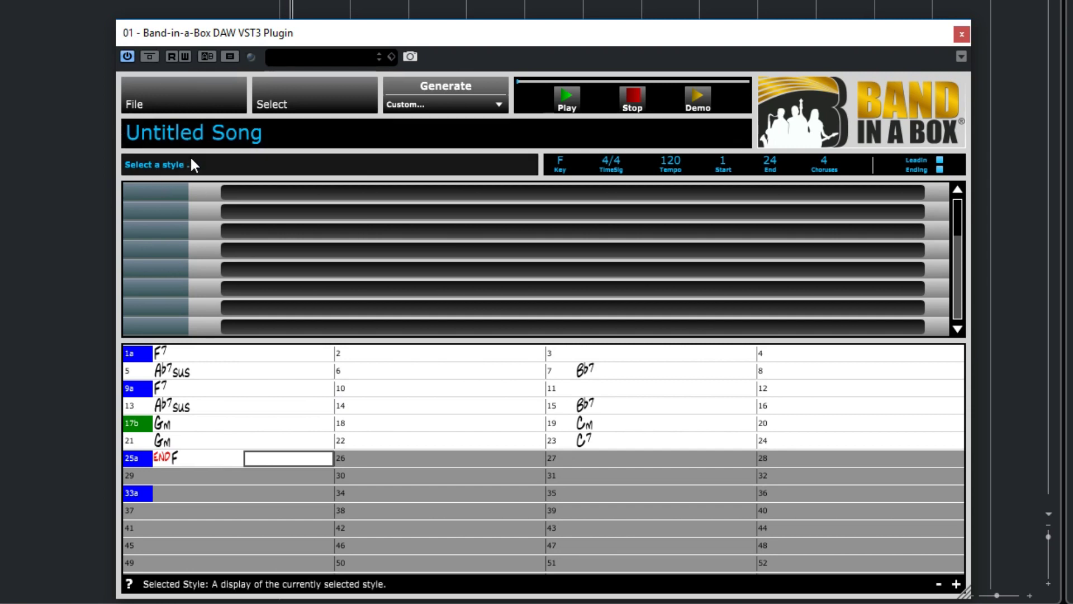
click(290, 104)
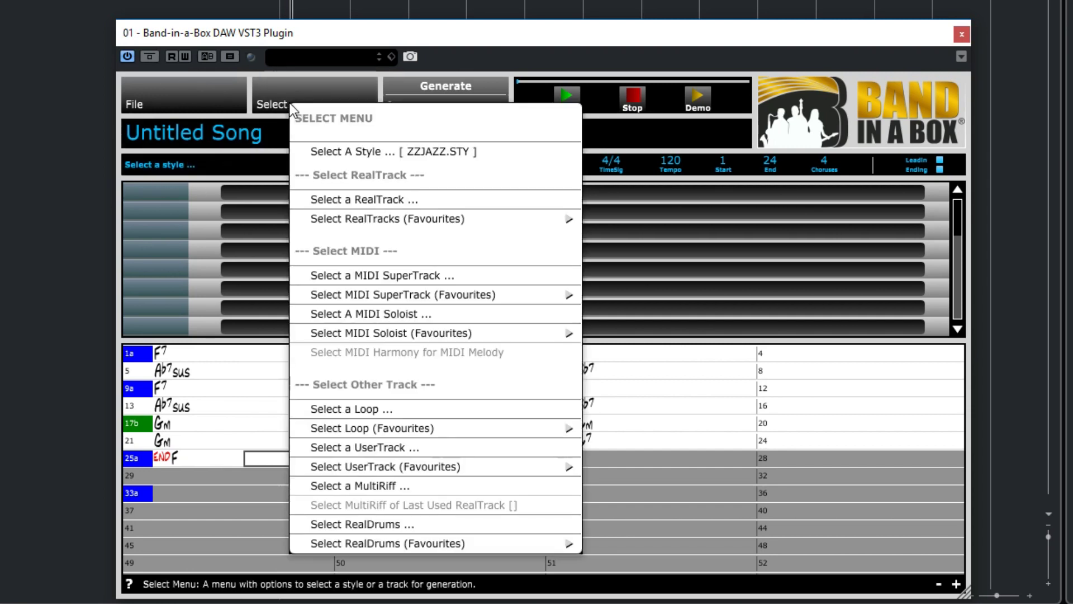
Open Select A Style and filter the StylePicker list to EVERYTHING JAZZ
click(434, 150)
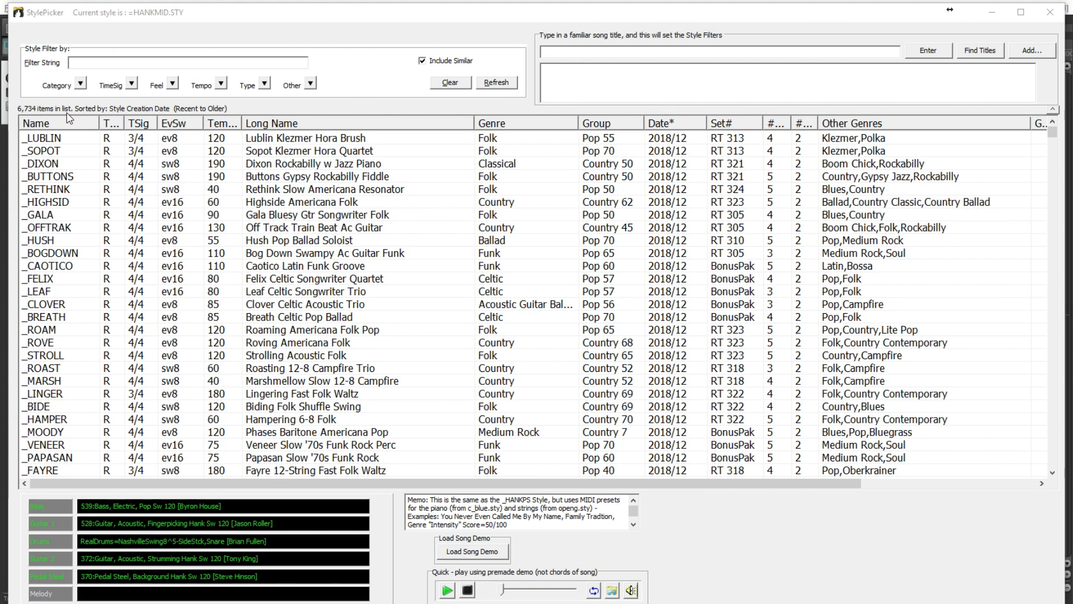
click(82, 84)
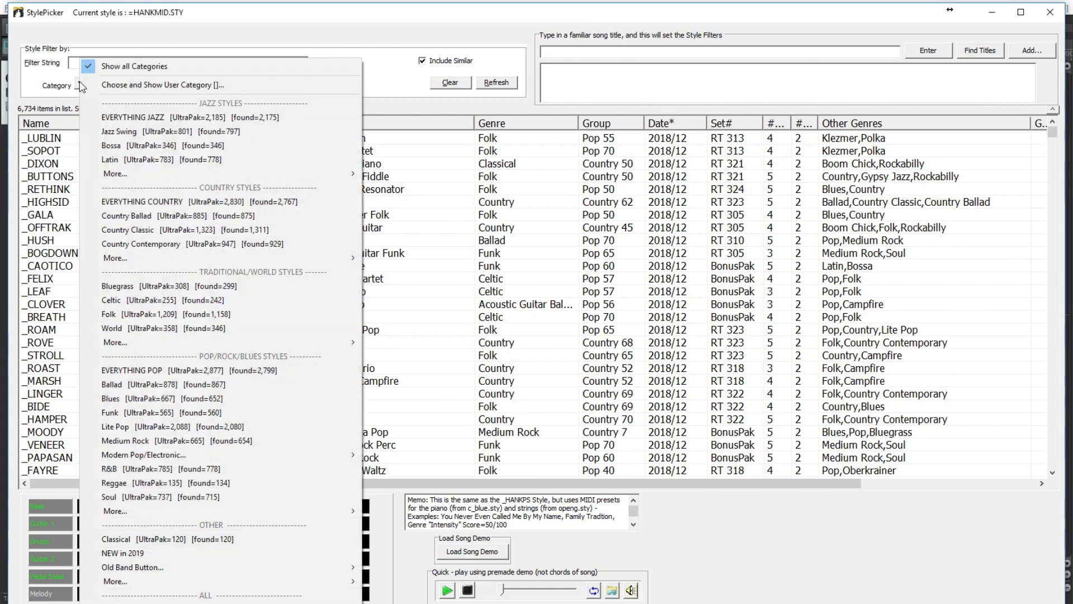
click(139, 118)
Audition _CROONR1, Poll Winners Jazz Waltz, AfroCuban Bolero Quintet, then Medium Bossa Pollwinners 2
double_click(281, 143)
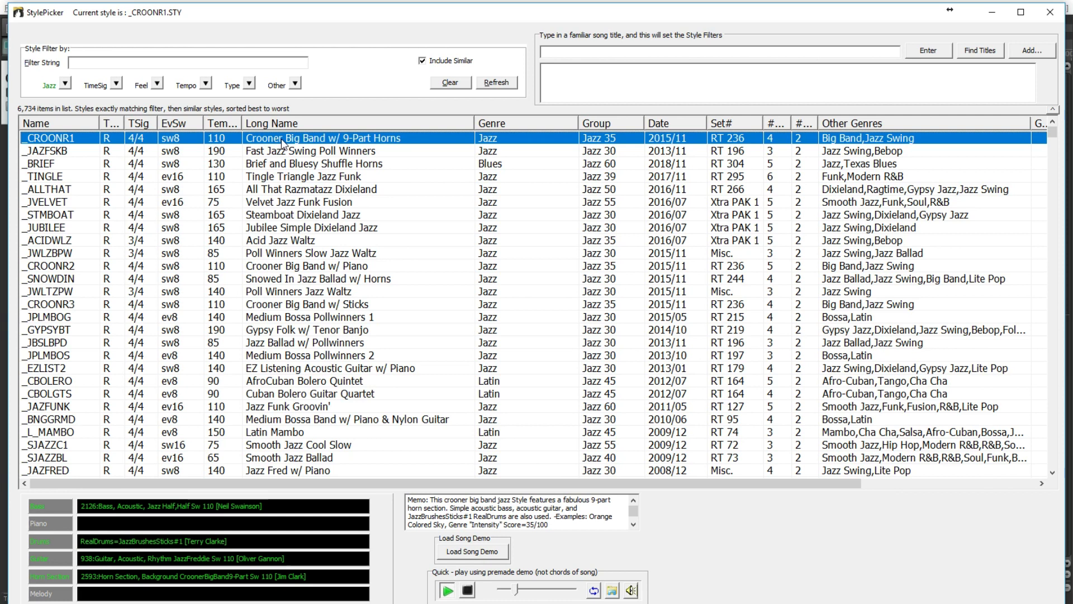
double_click(281, 291)
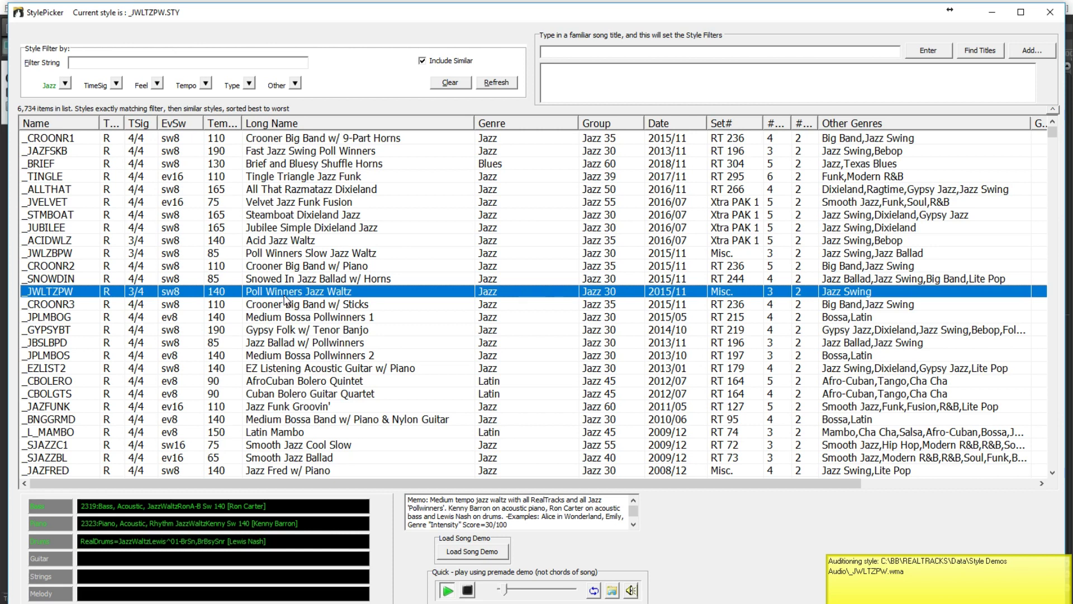
double_click(290, 382)
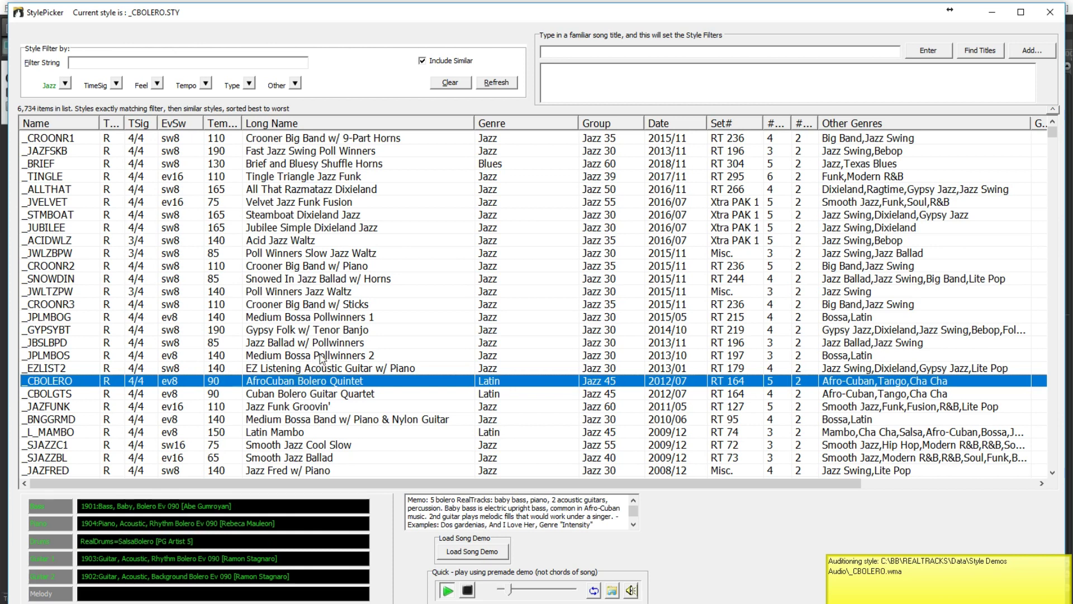
double_click(322, 359)
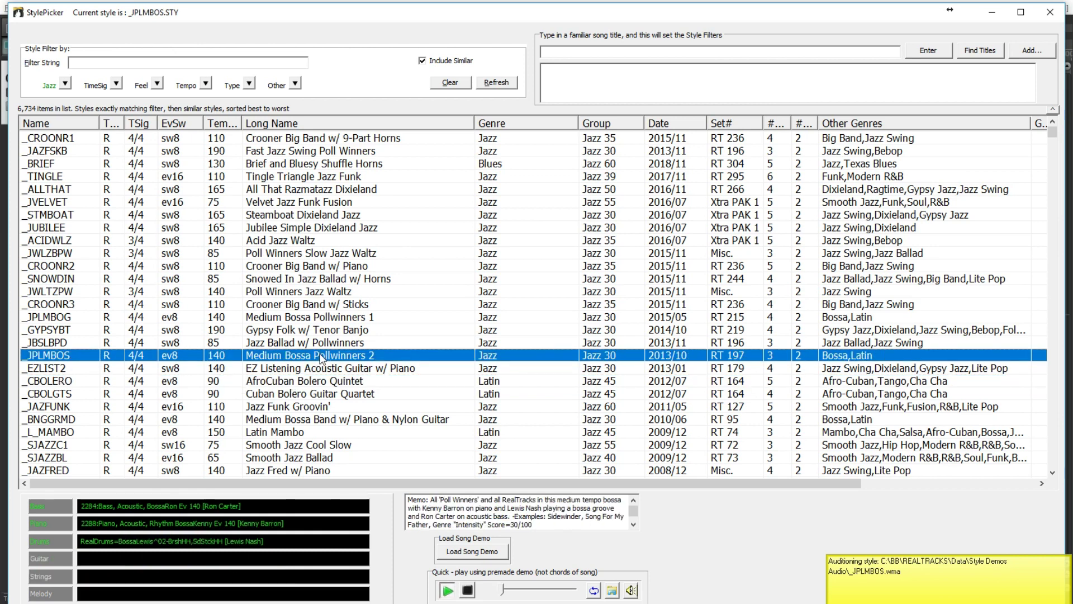
Filter to Medium Rock and audition _HROCKLA, _GROTTO, _12WALTZ, ending on _TEXASRK Texas Rock Even
click(65, 84)
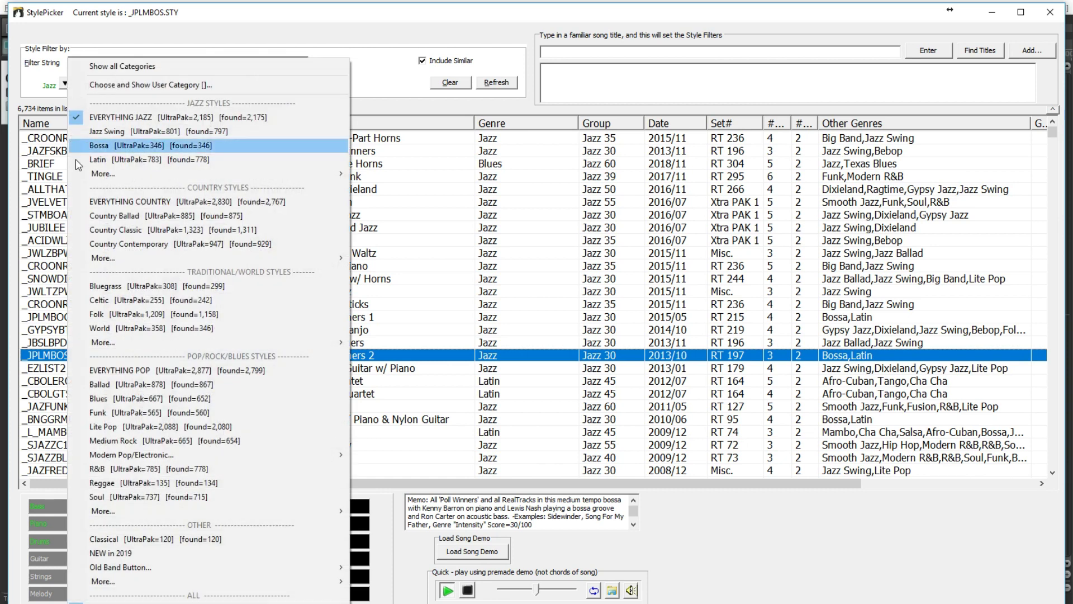
click(146, 439)
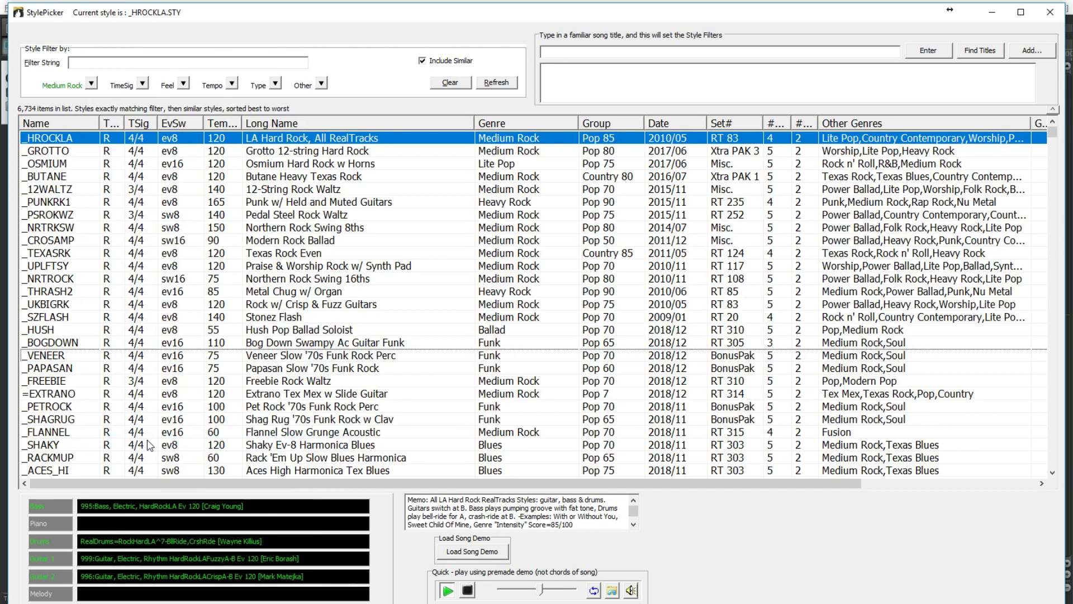
click(275, 143)
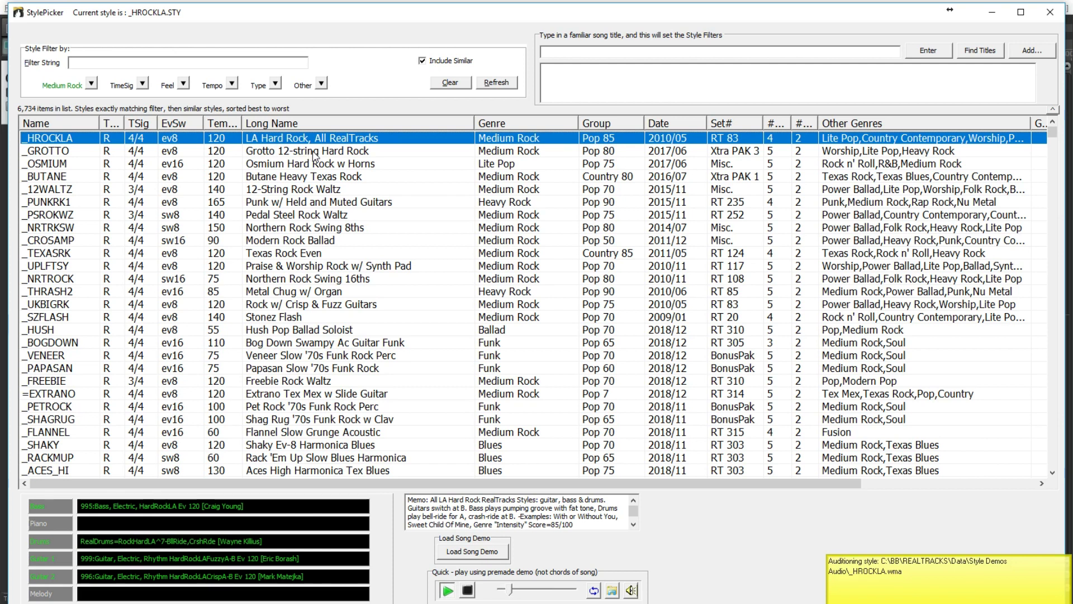
click(313, 151)
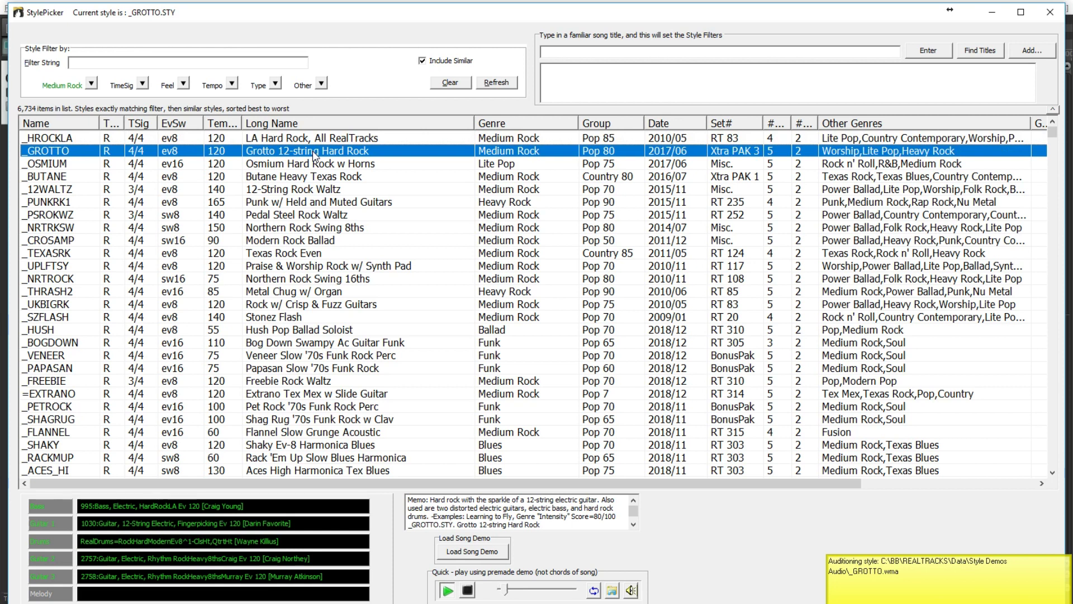
click(309, 190)
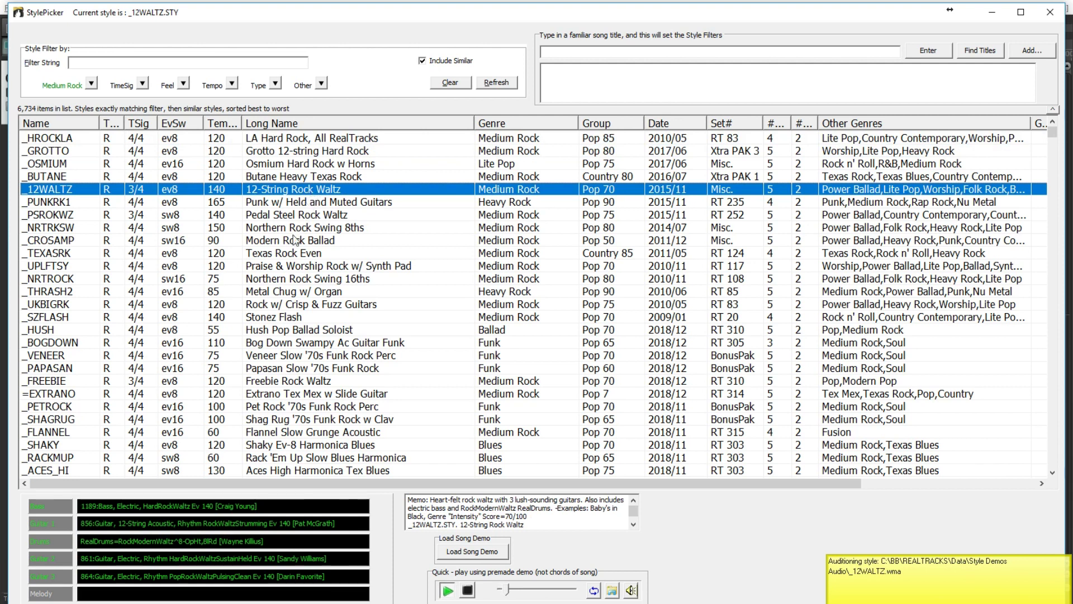
click(293, 255)
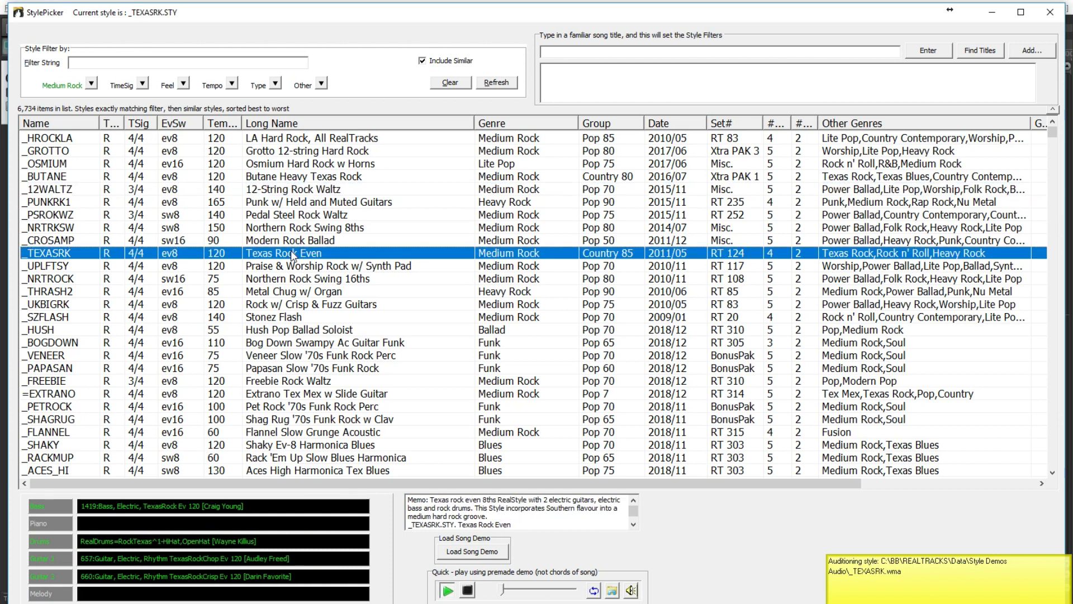
click(92, 84)
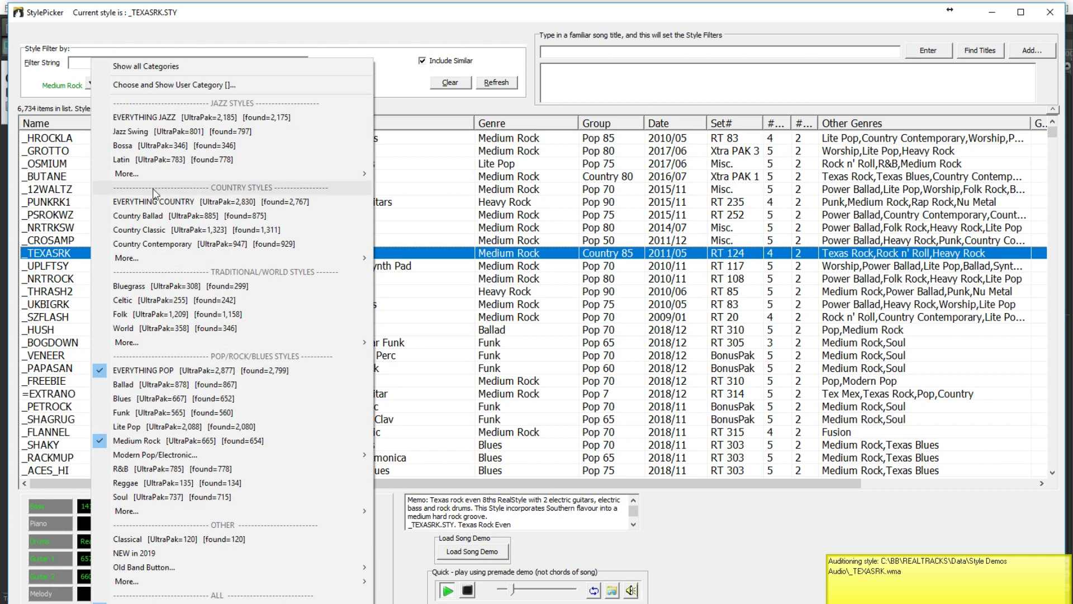
Filter to EVERYTHING COUNTRY and audition _CHICKEN, _SNGWDUO, _LOWSIDE, _FOLKCRS, ending on _CBALDBR
click(160, 202)
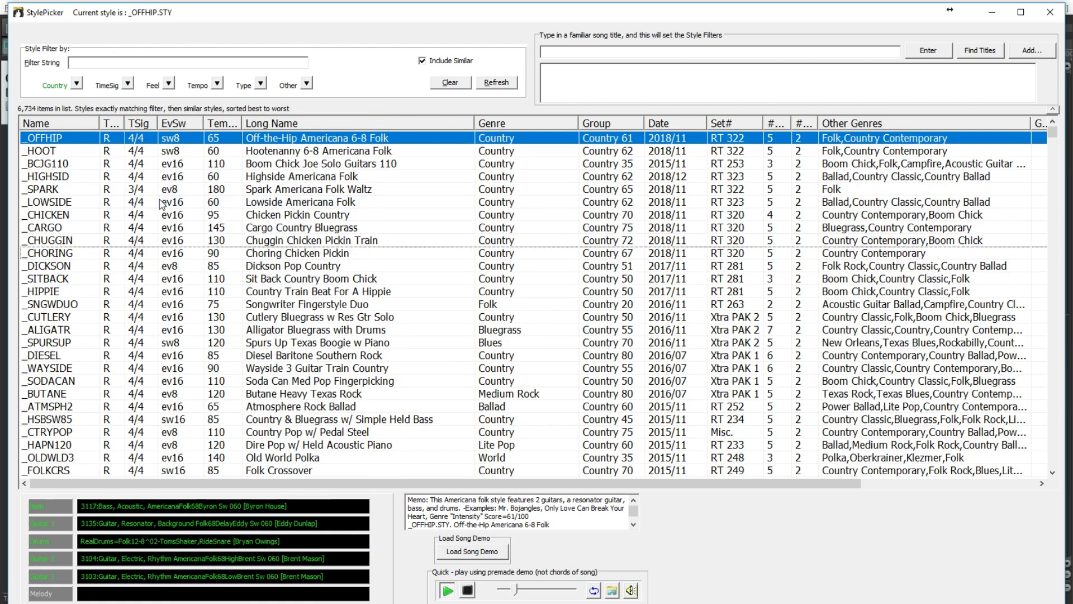
click(272, 216)
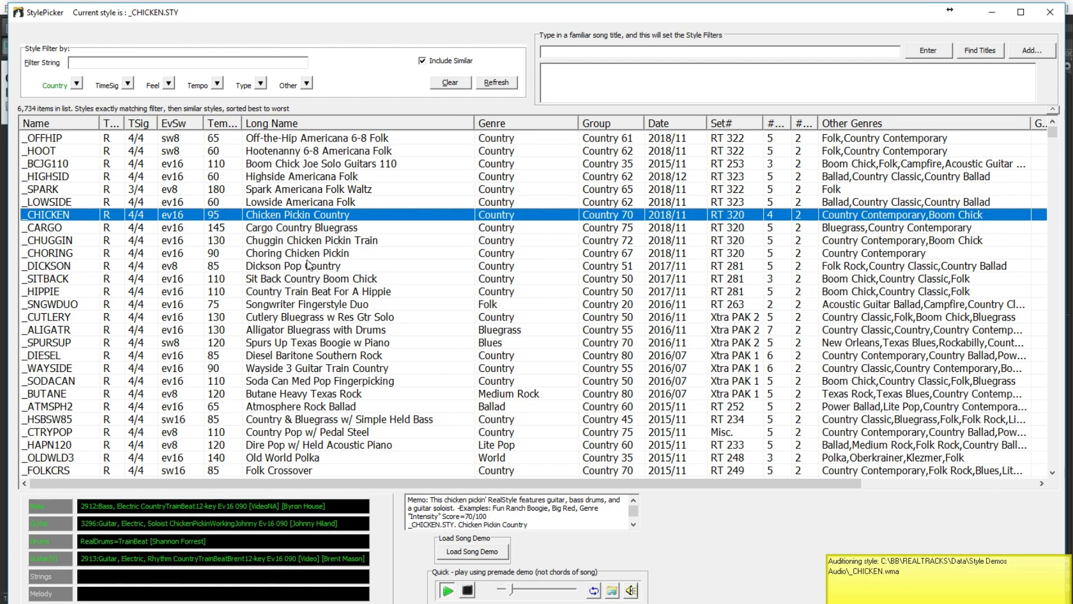
click(321, 308)
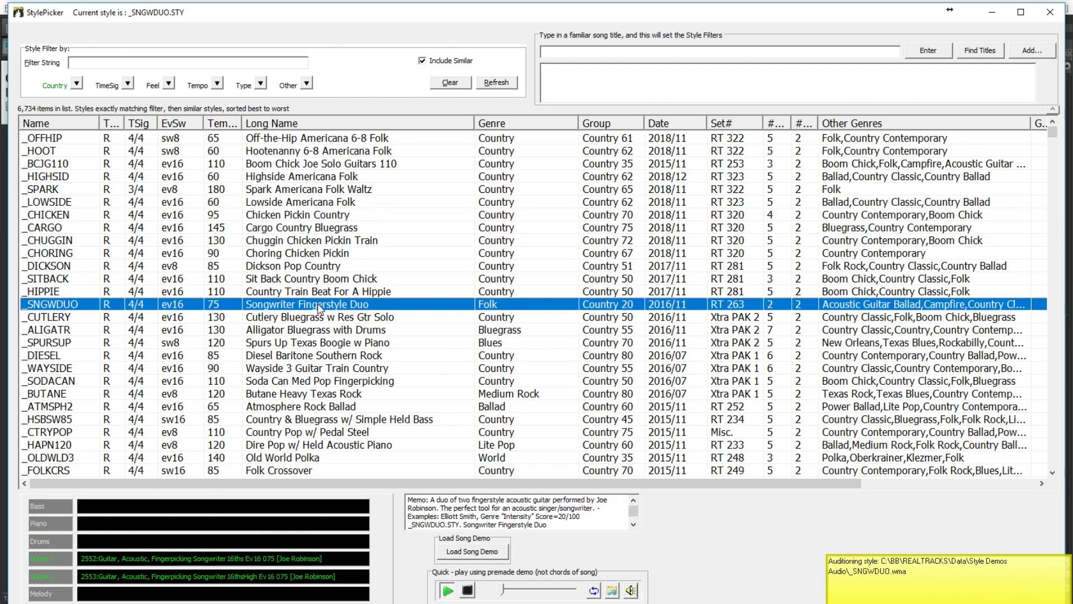
click(346, 204)
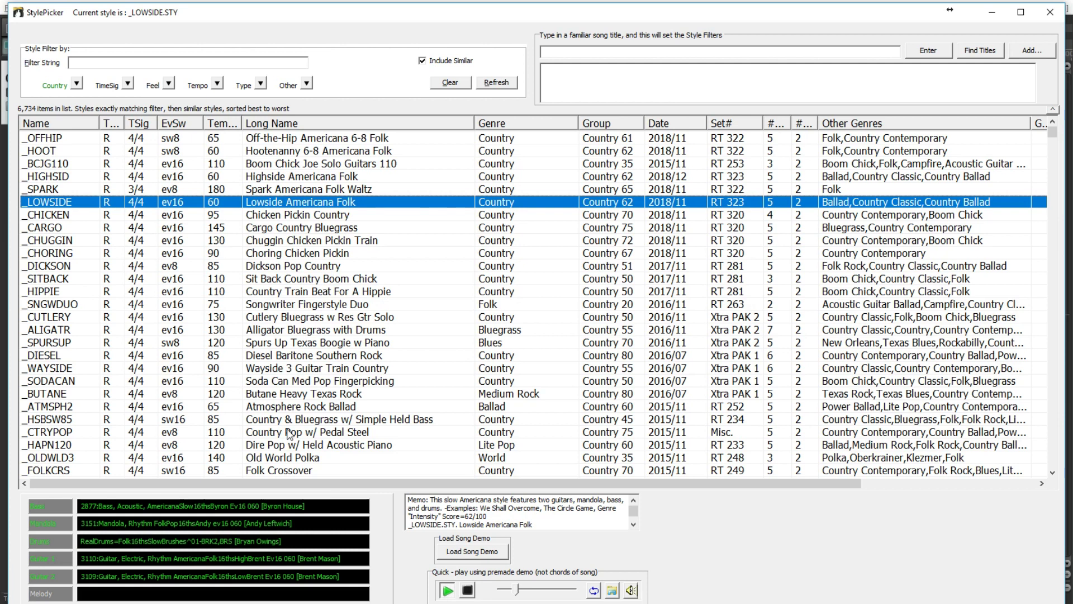
click(281, 472)
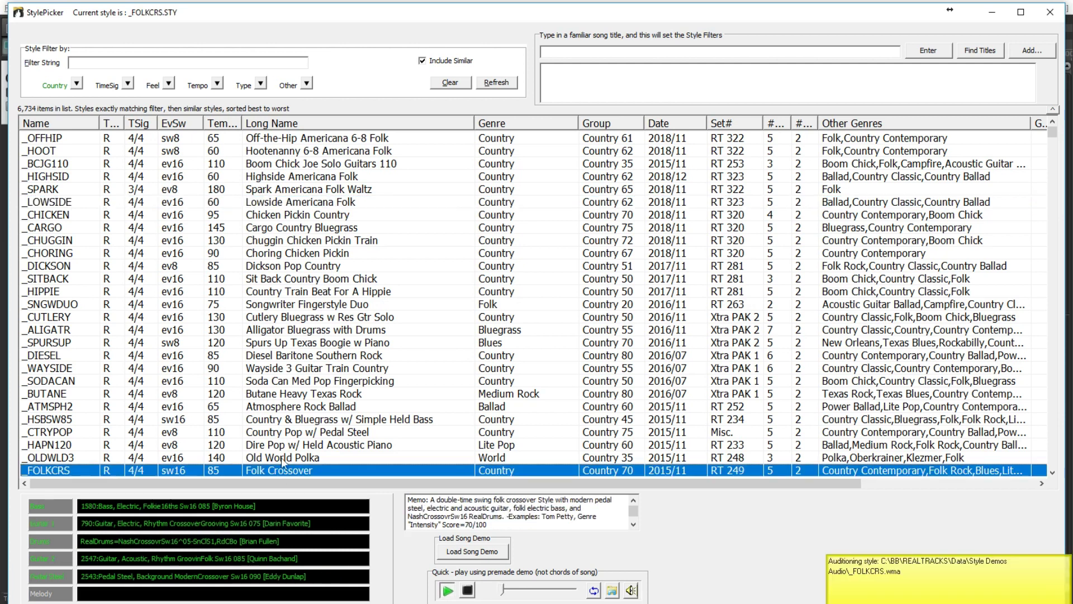
scroll(308, 419, down, 6)
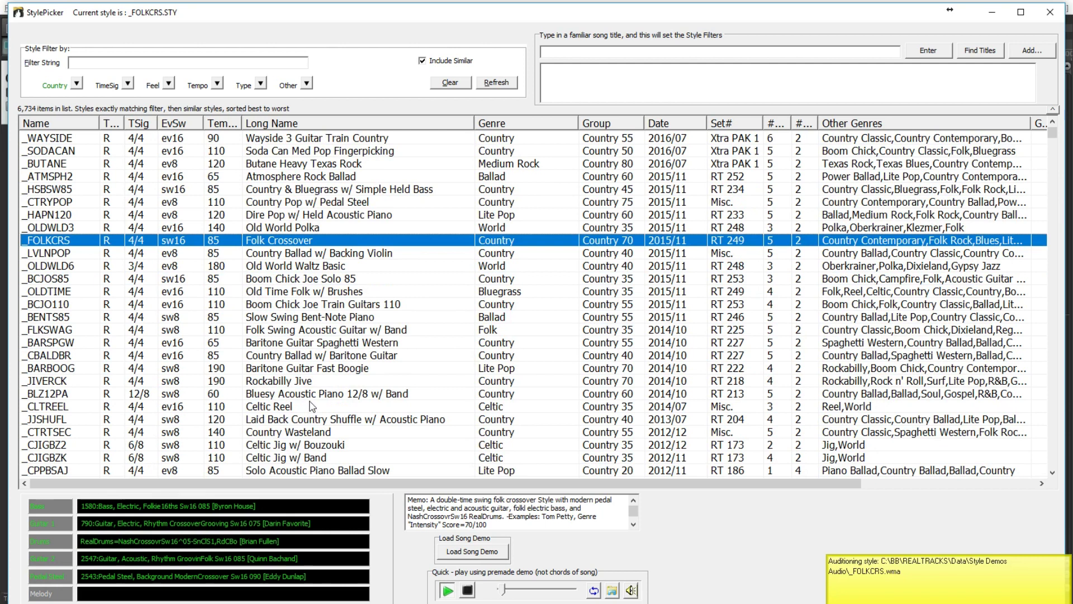
click(309, 358)
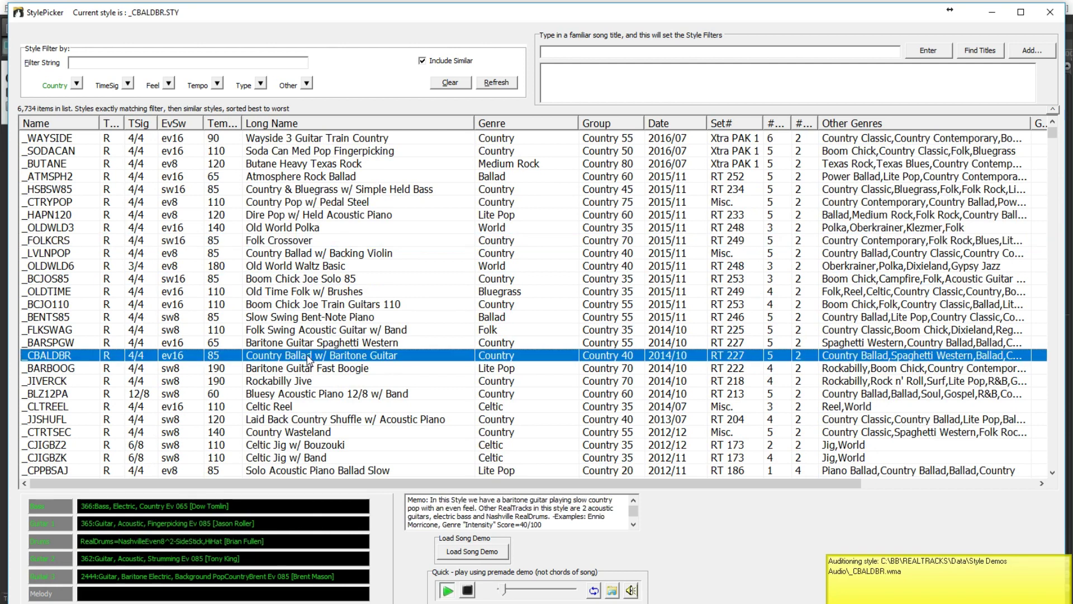
click(78, 85)
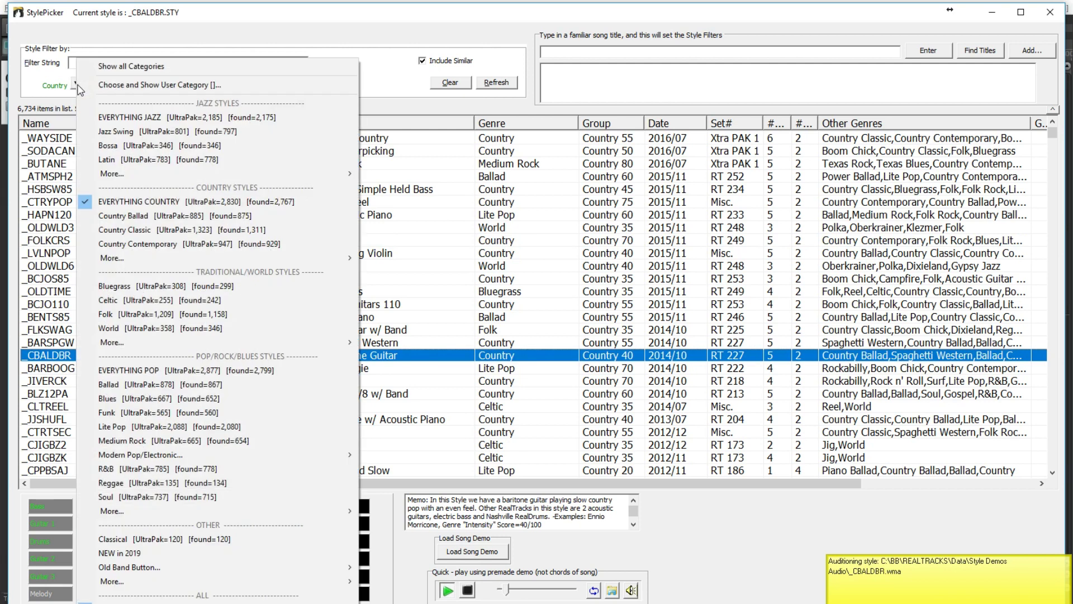
Filter to Funk, audition _SANFRAN and _MODSLAP, then load _LASHOUT Lash Out Modern Funk Quartet
click(142, 413)
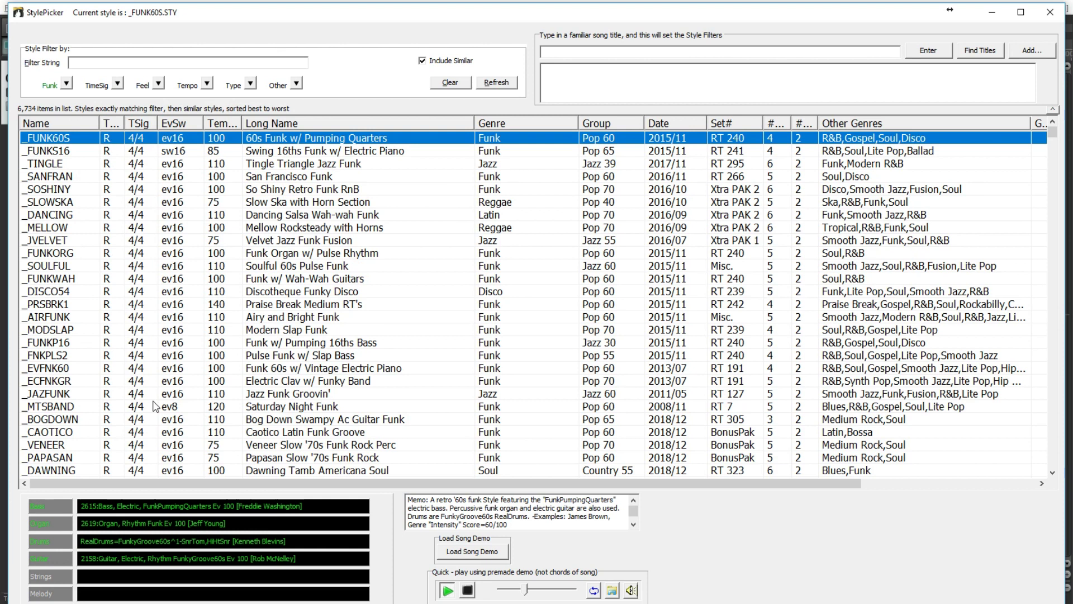
click(294, 178)
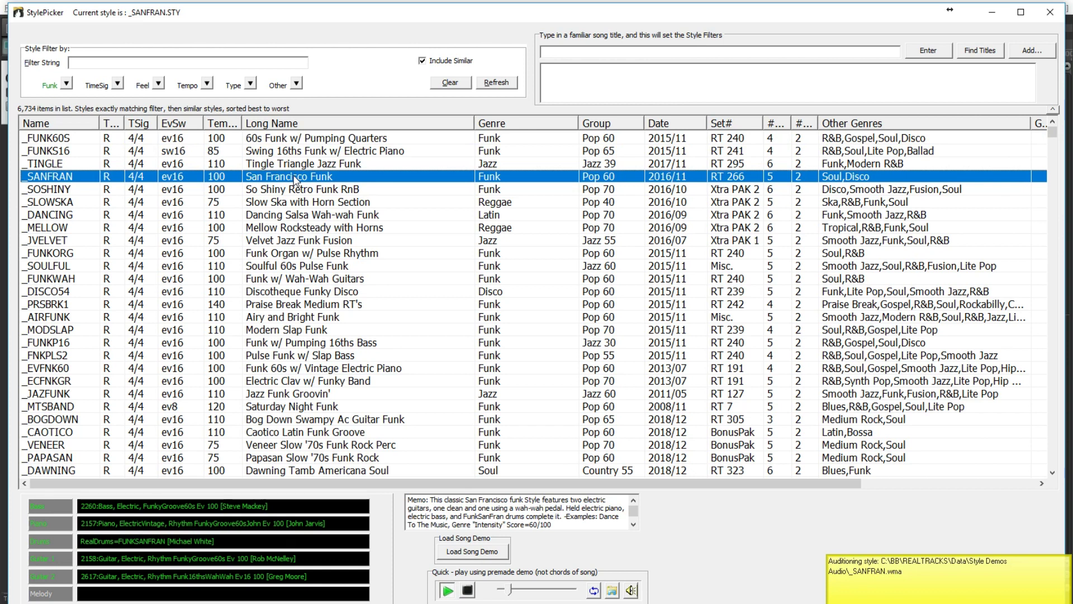
click(265, 334)
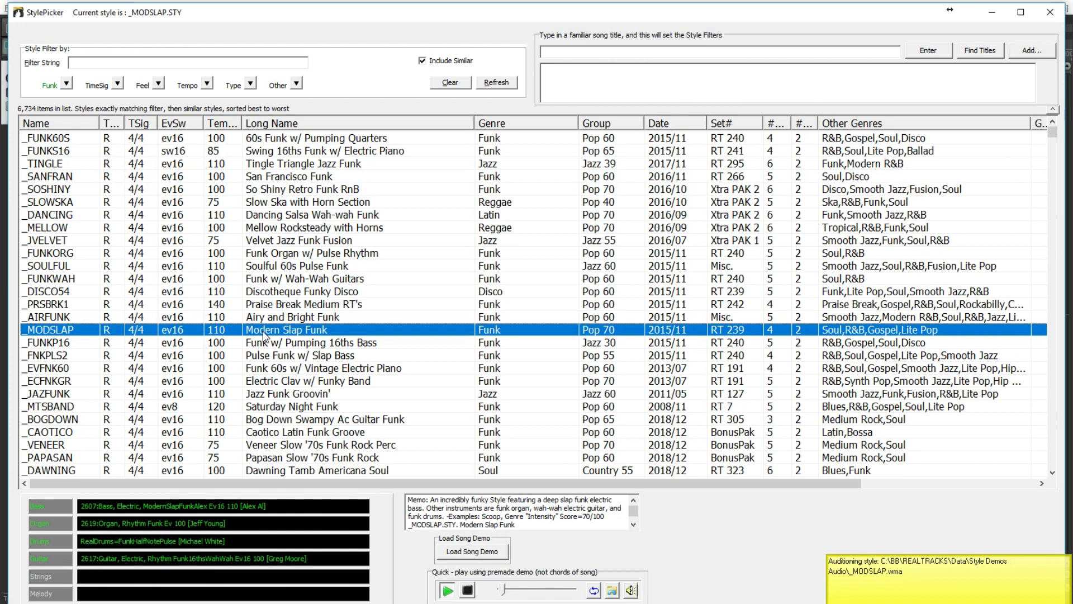
scroll(265, 336, down, 3)
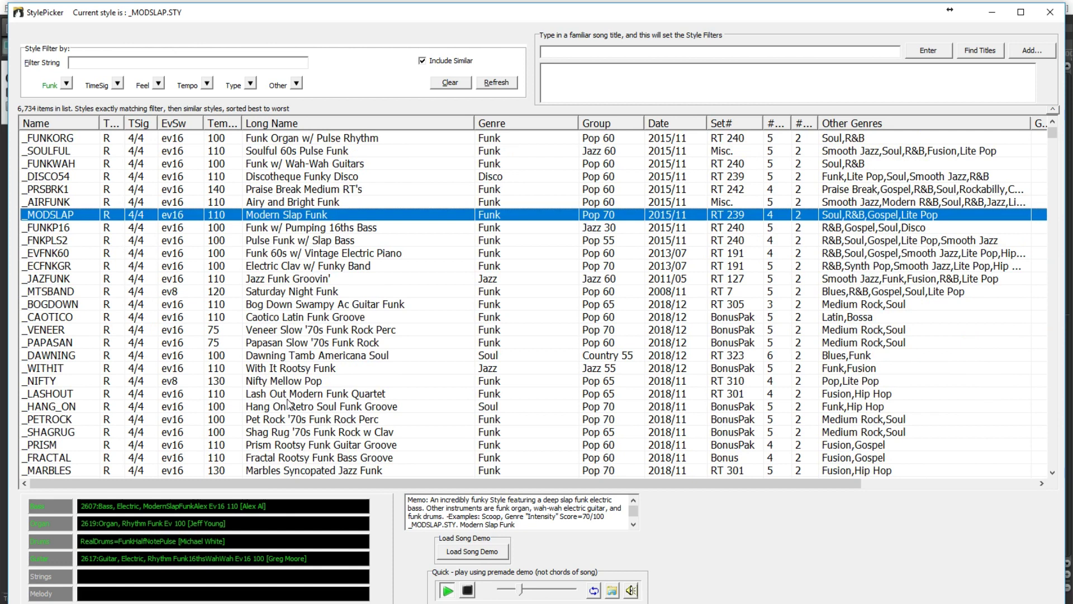
click(302, 398)
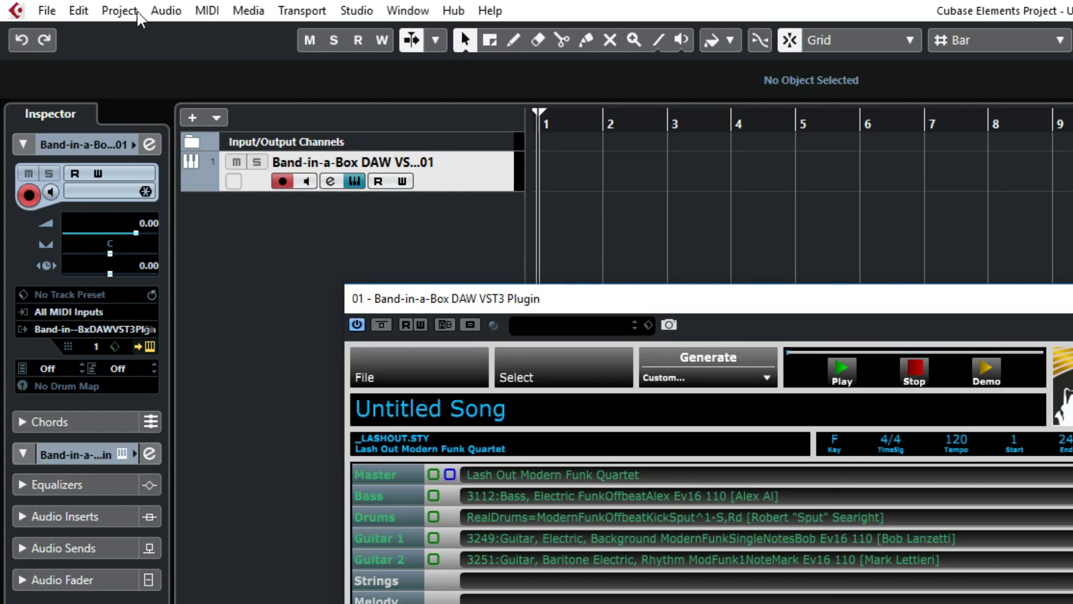
Measure the tempo using Project > Beat Calculator's Tap Tempo
click(86, 10)
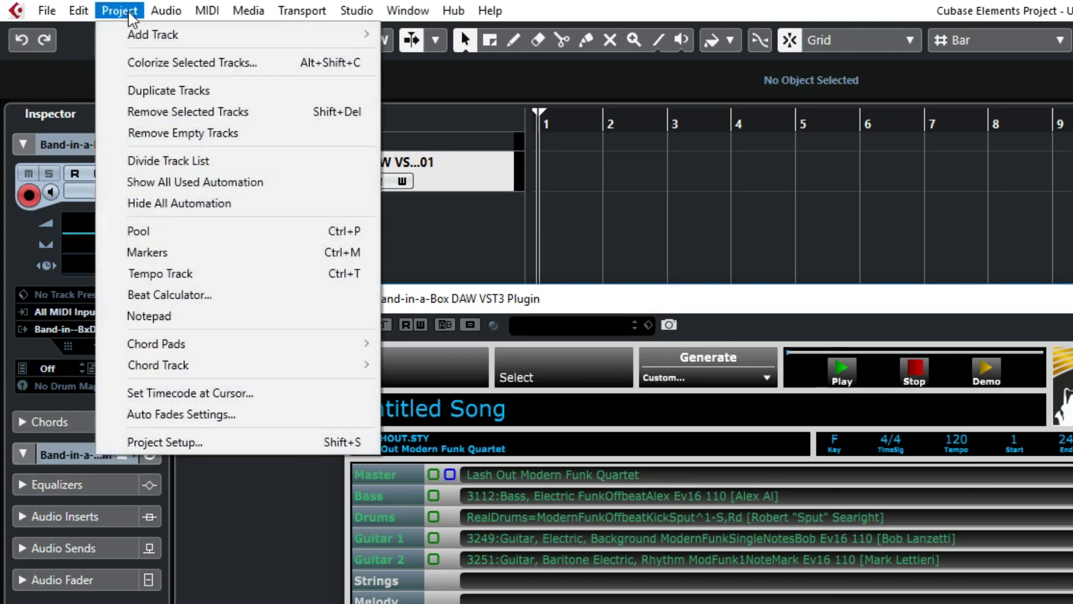
click(179, 295)
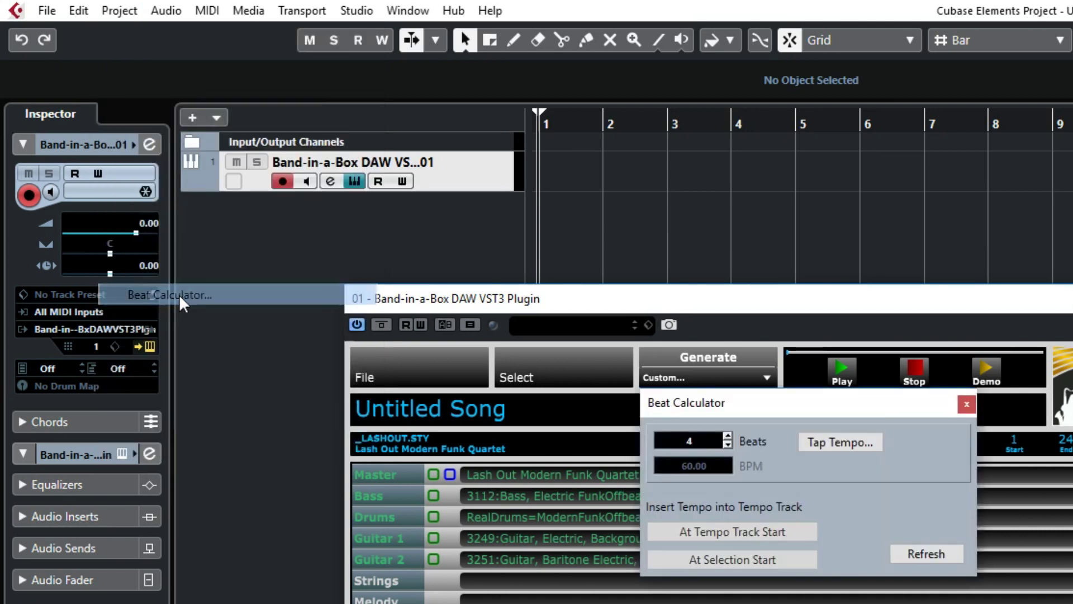
click(840, 444)
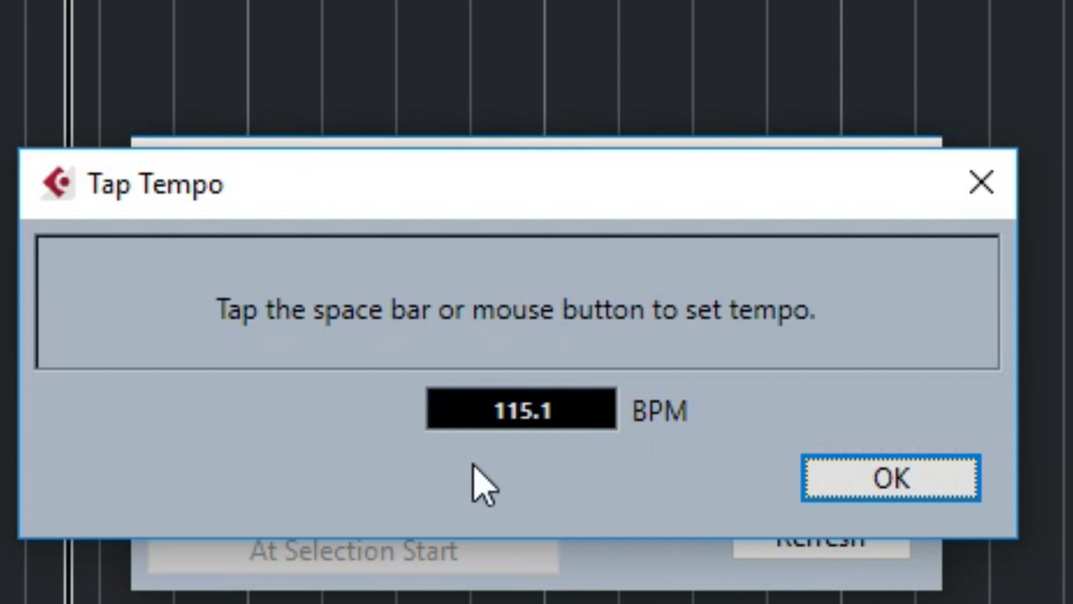
click(960, 473)
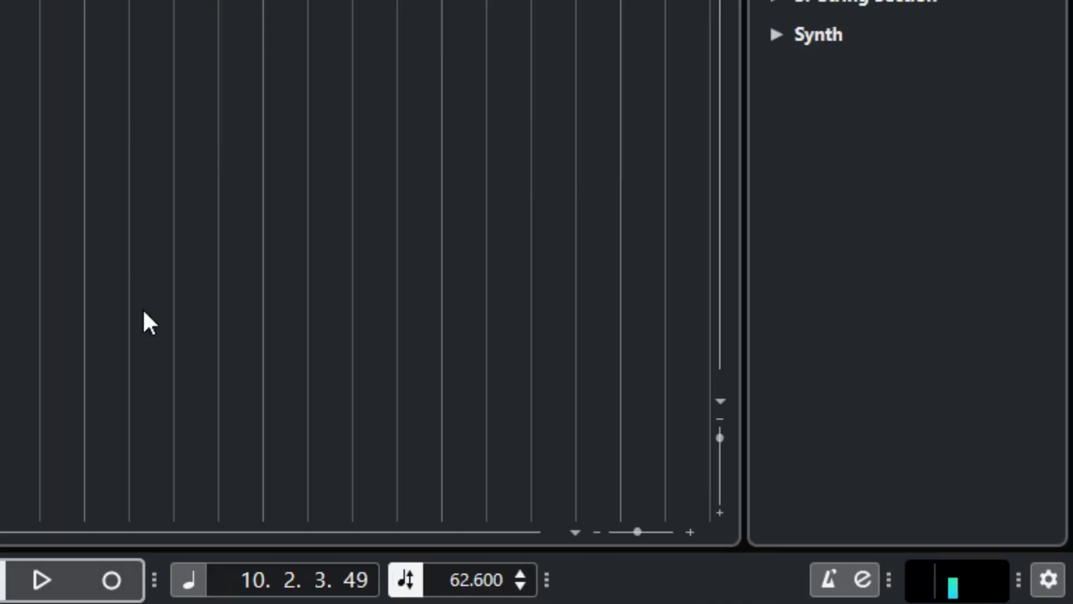
Set the transport tempo to 115 BPM
click(460, 584)
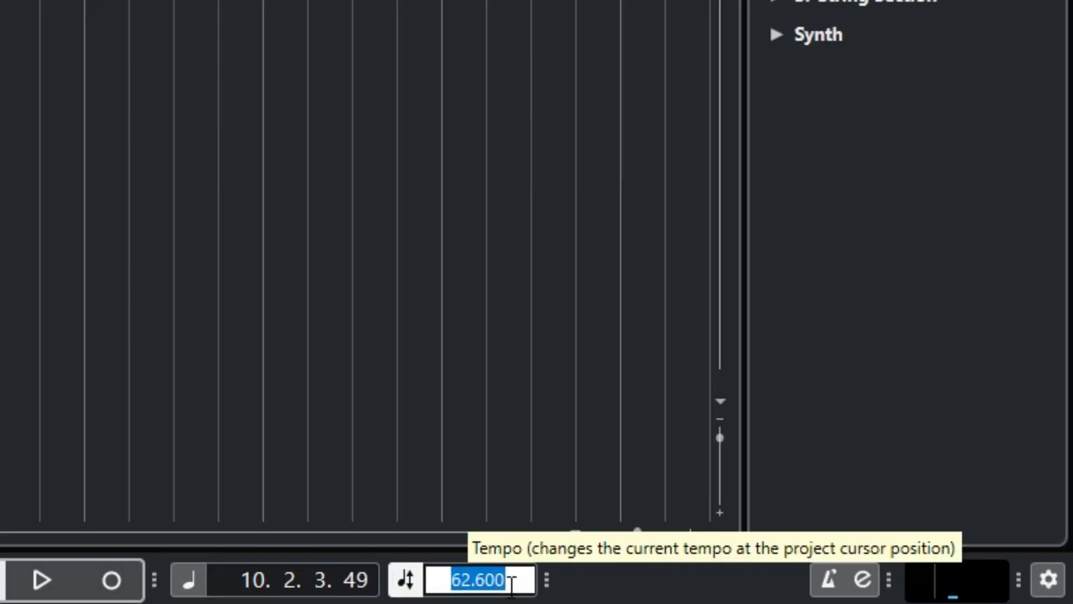
text(115)
key(Return)
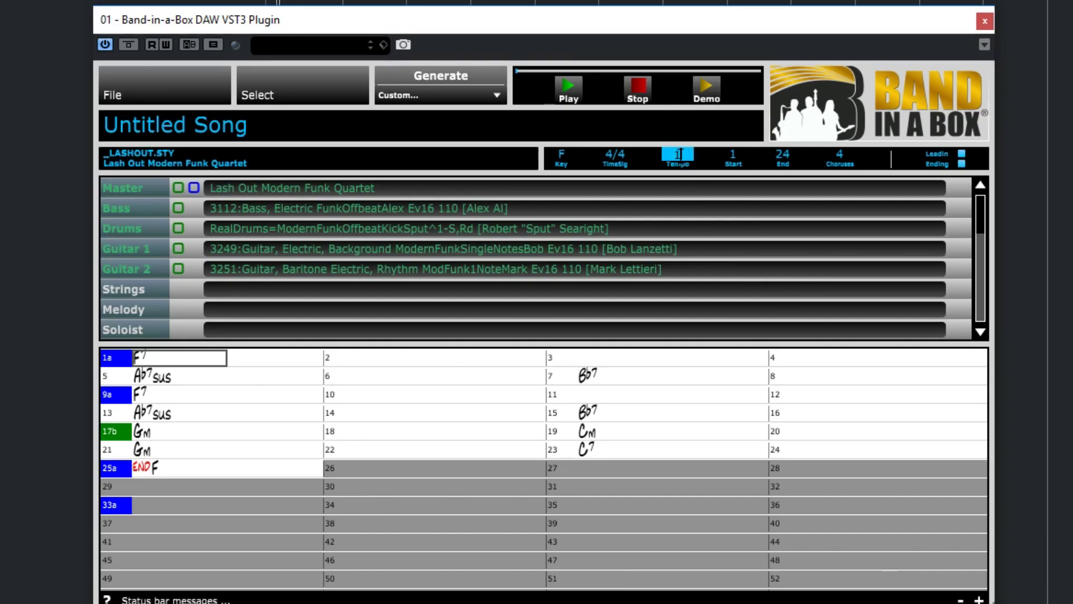
key(Return)
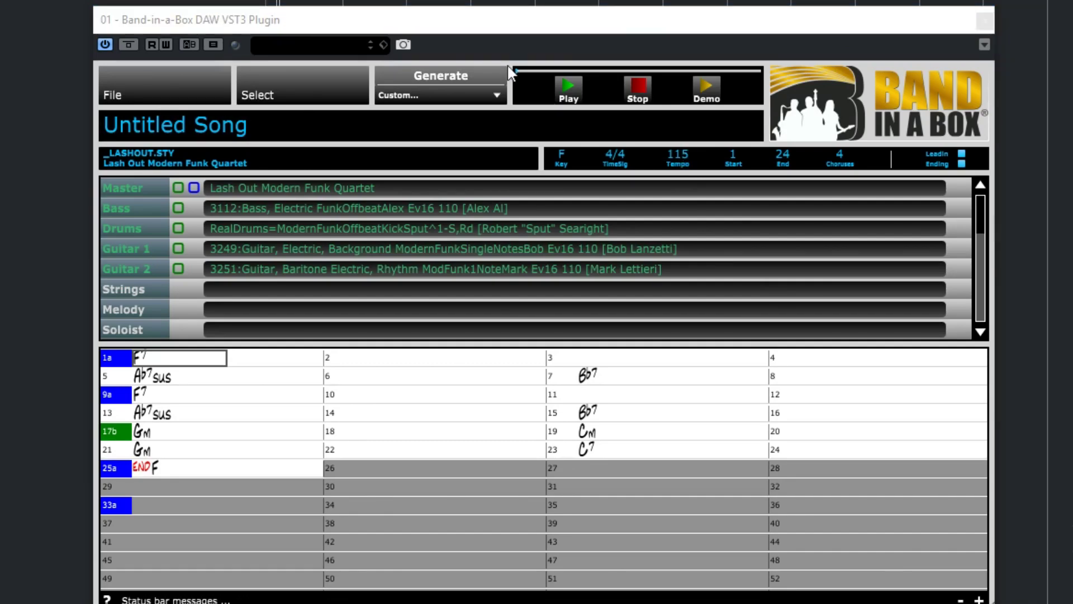
Generate all tracks for Lash Out: bass, drums, Guitar 1 and Guitar 2
click(400, 95)
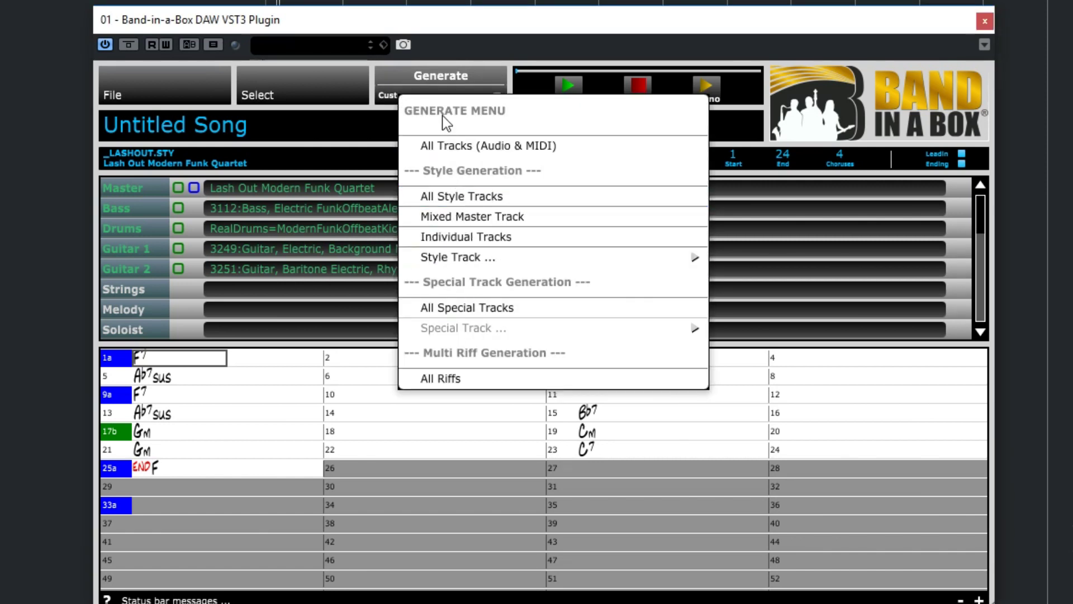
click(418, 95)
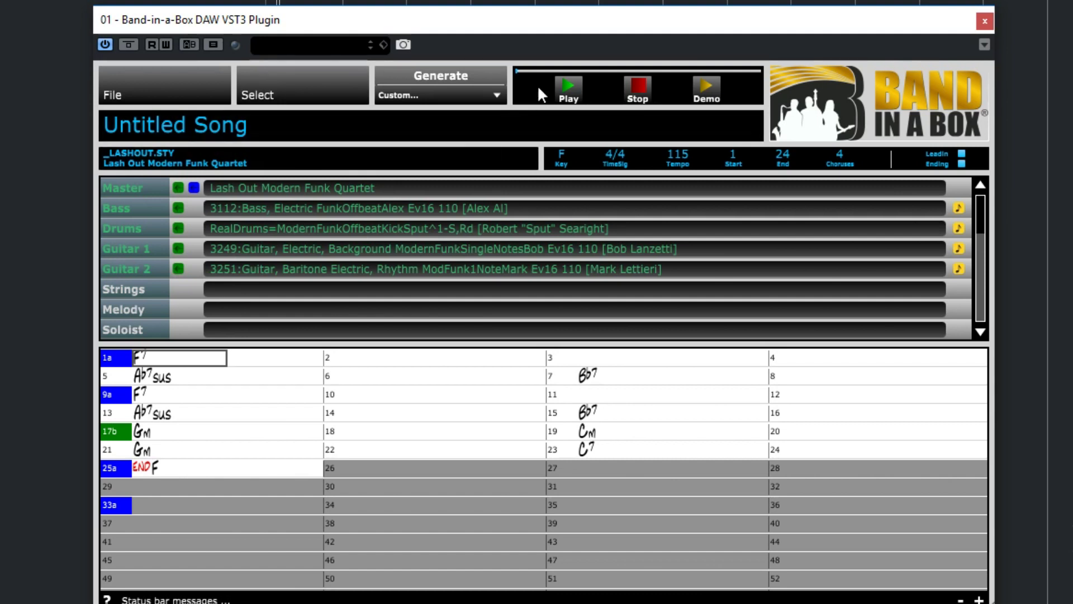
Play the generated funk song, then import its Bass part as an audio track
click(566, 81)
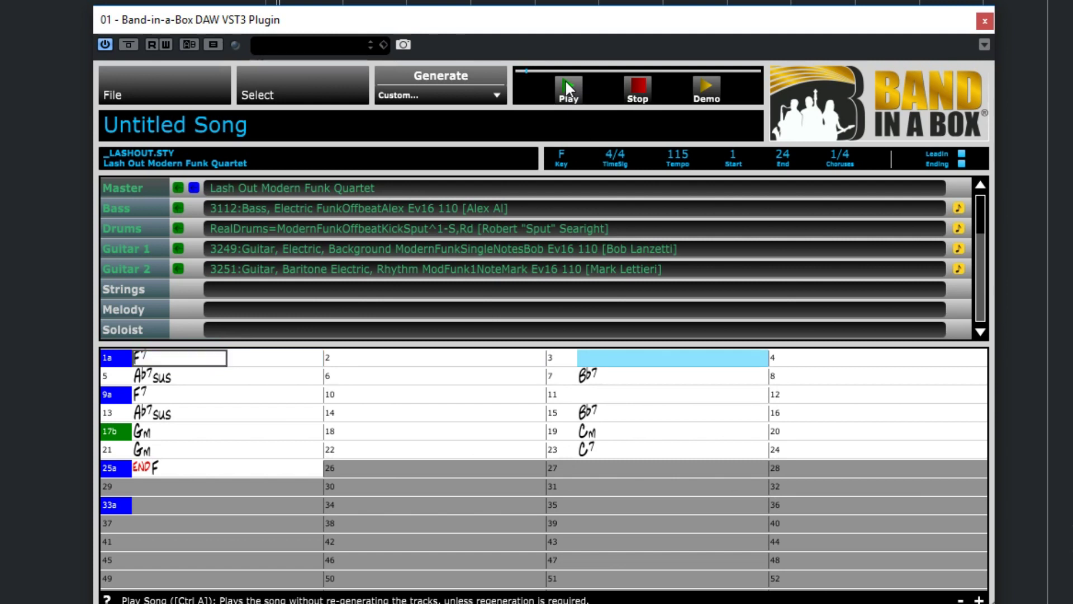
click(639, 84)
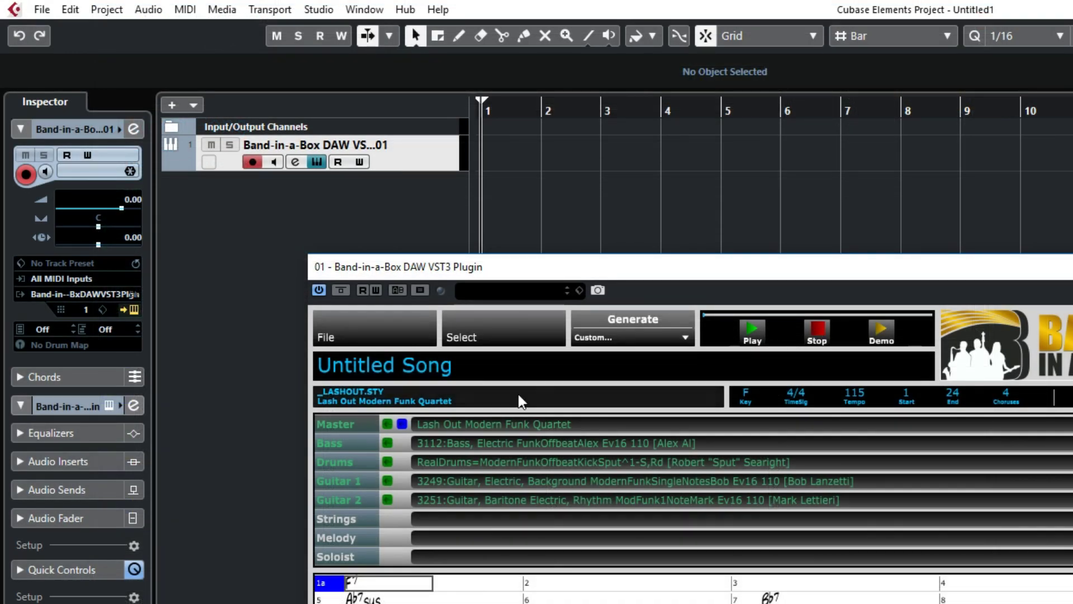
drag(396, 411, 421, 210)
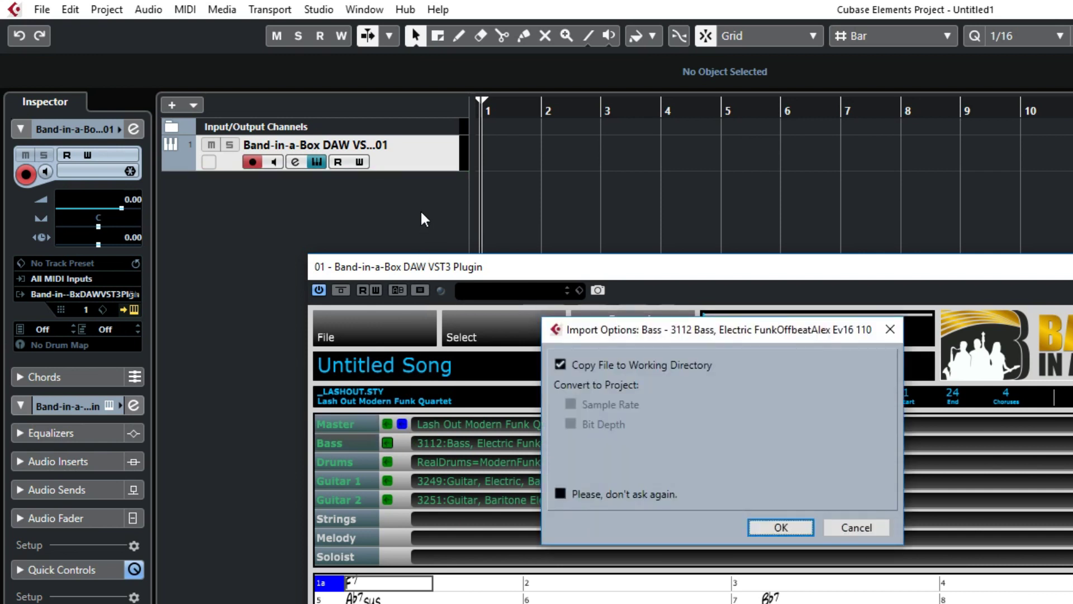
key(Return)
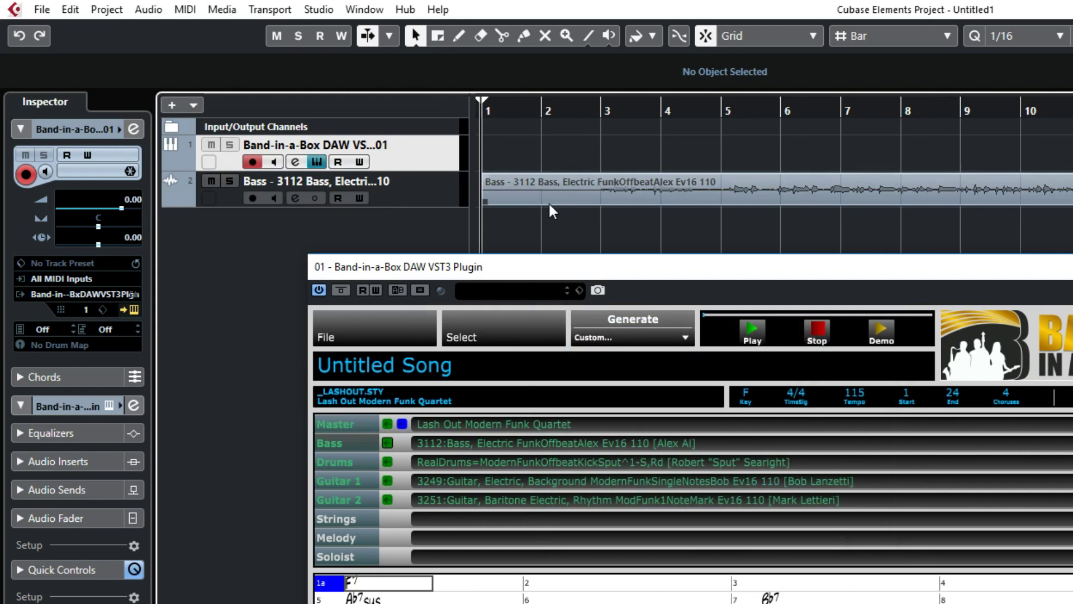
Play the project from bar 3, then undo the Bass track import
click(589, 103)
key(space)
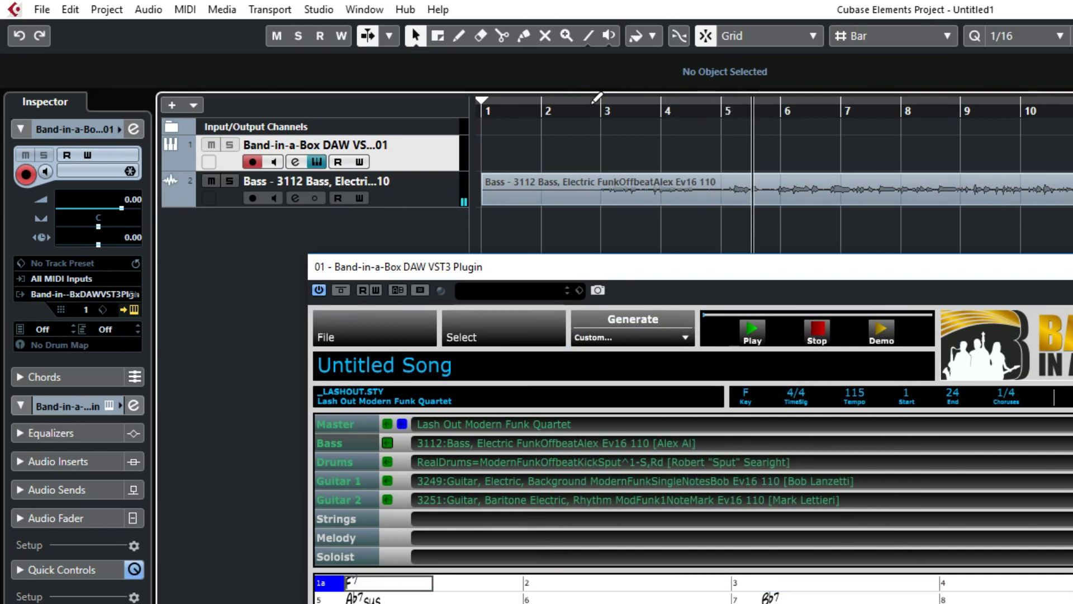
key(ctrl+z)
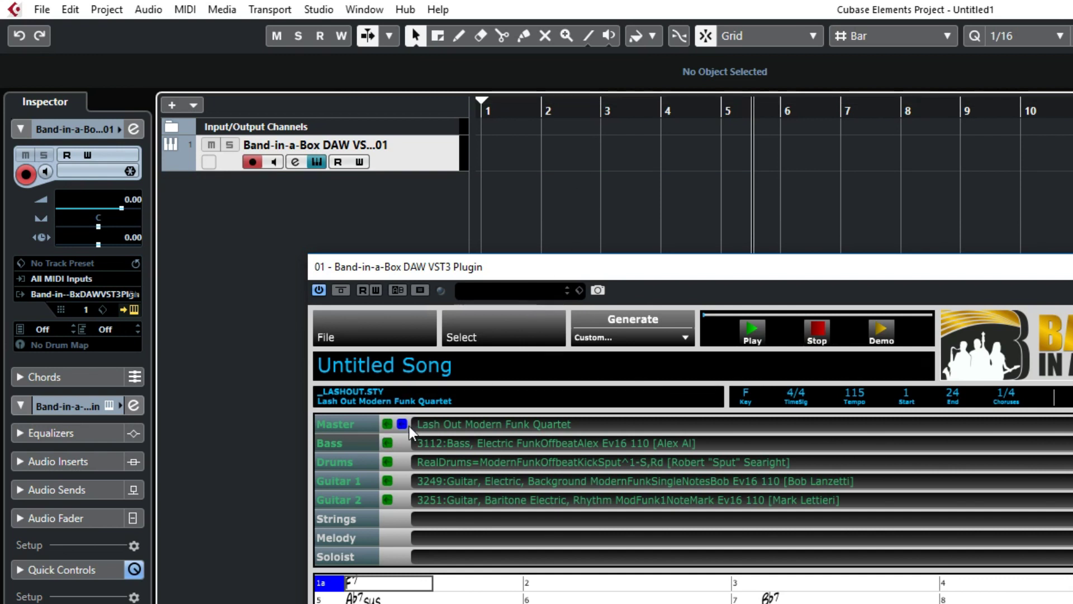
Import the whole funk arrangement as separate Bass, Drums, Guitar 1 and Guitar 2 tracks
drag(402, 424, 364, 190)
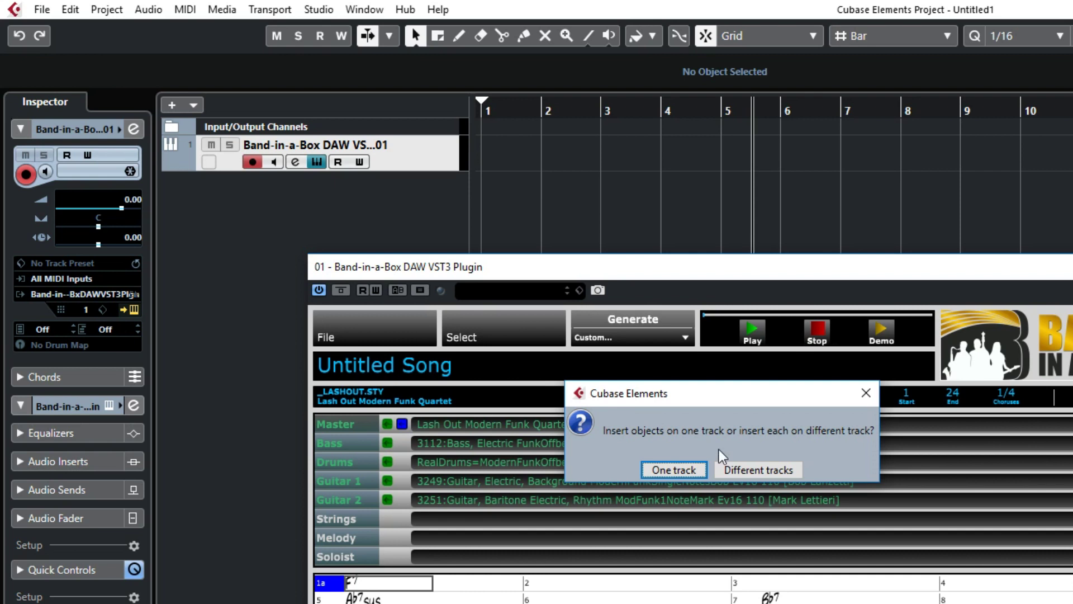
click(740, 468)
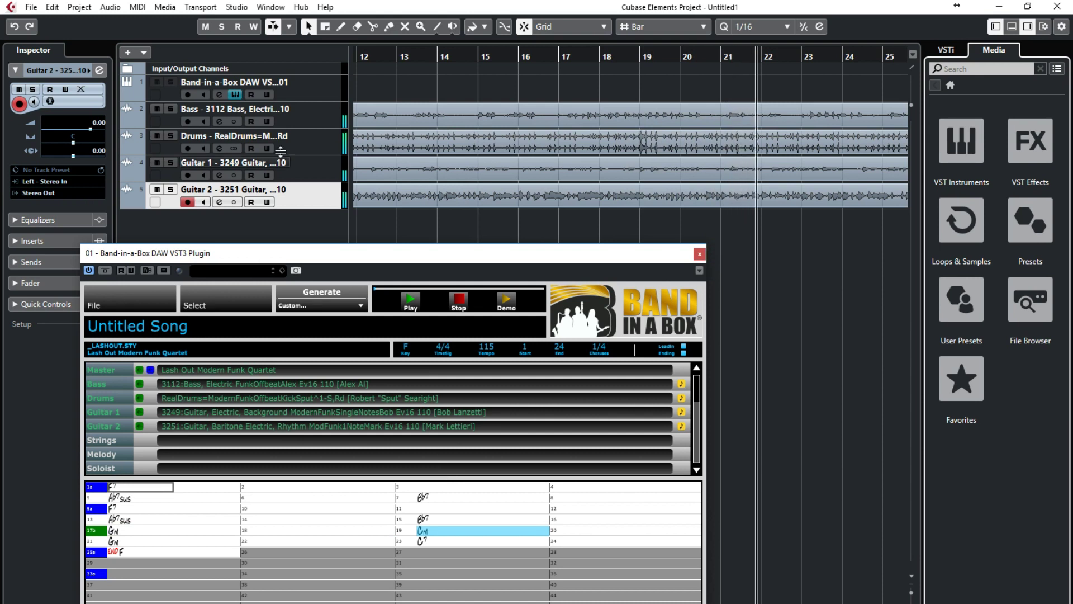
click(304, 122)
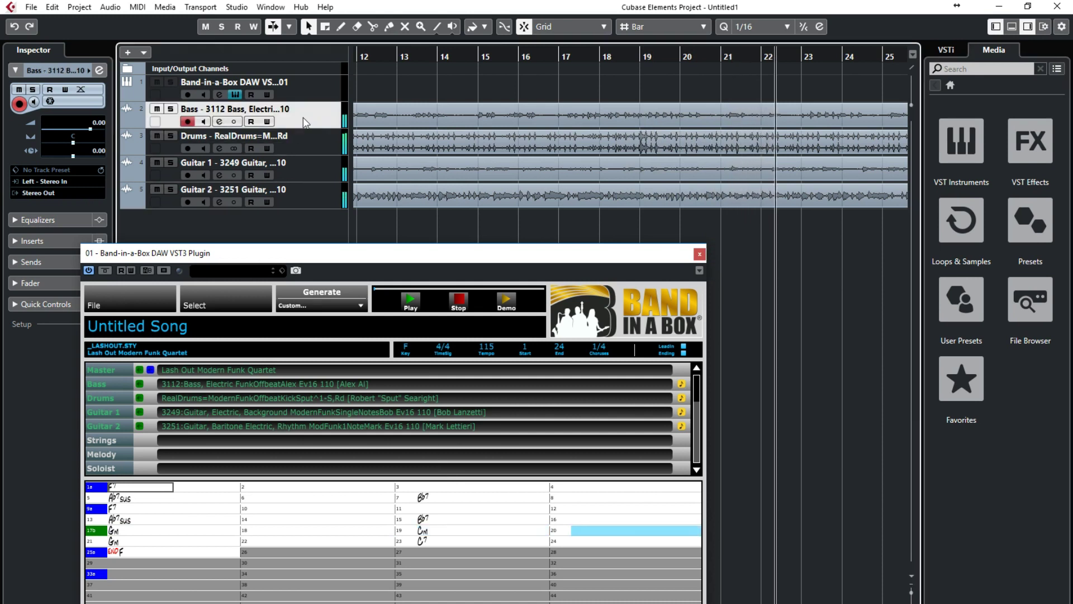
click(33, 89)
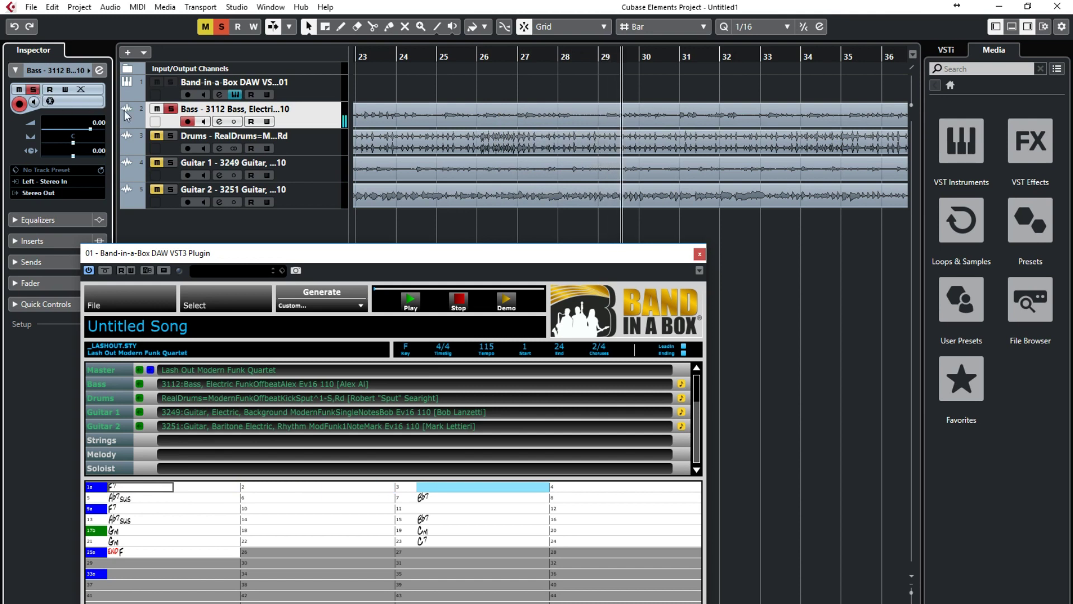
click(172, 163)
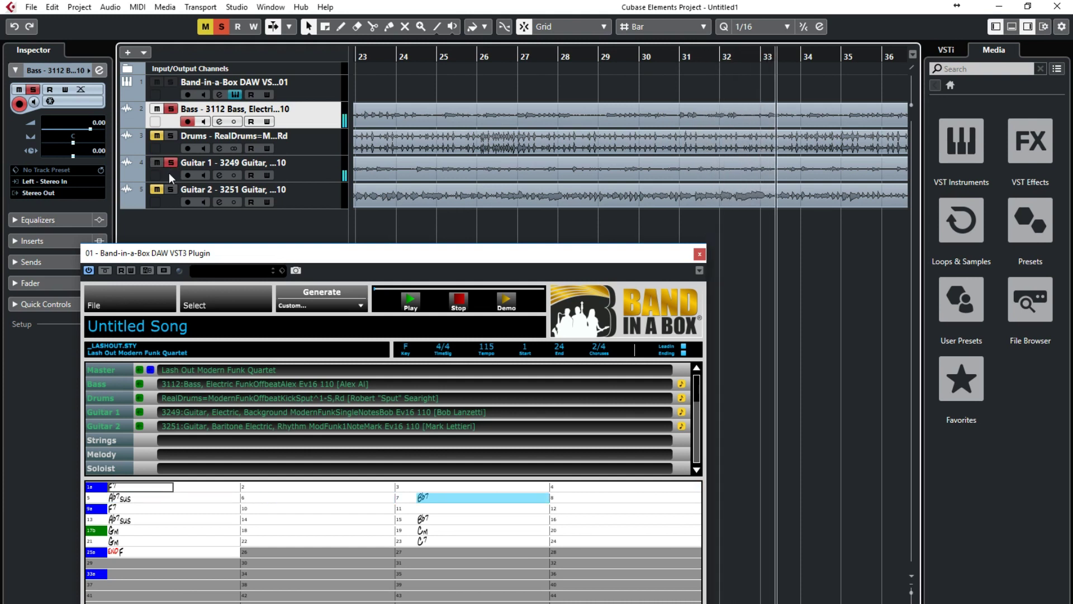
click(171, 189)
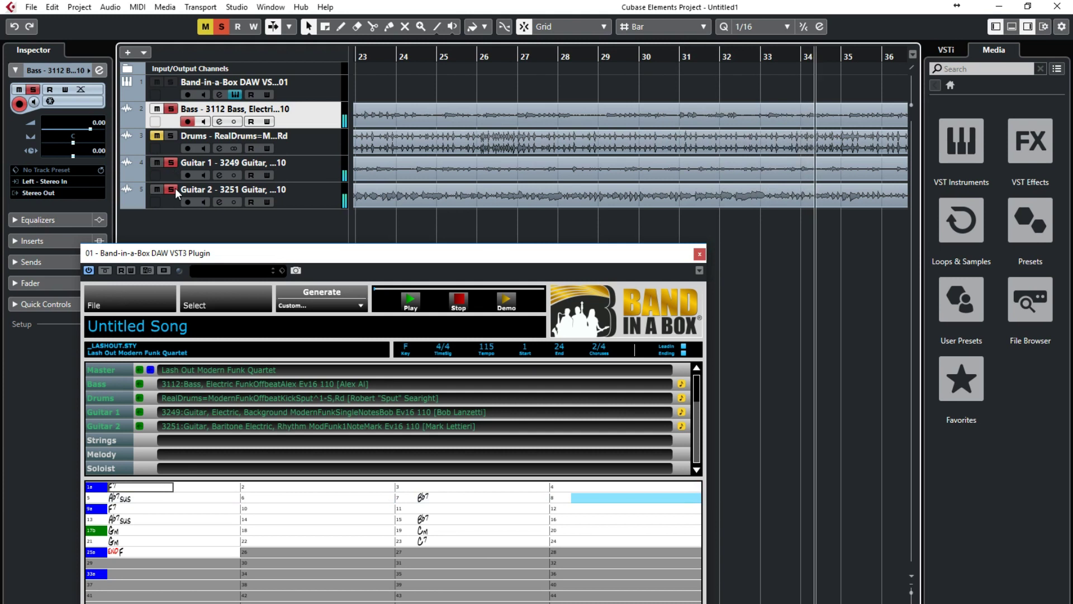
click(171, 137)
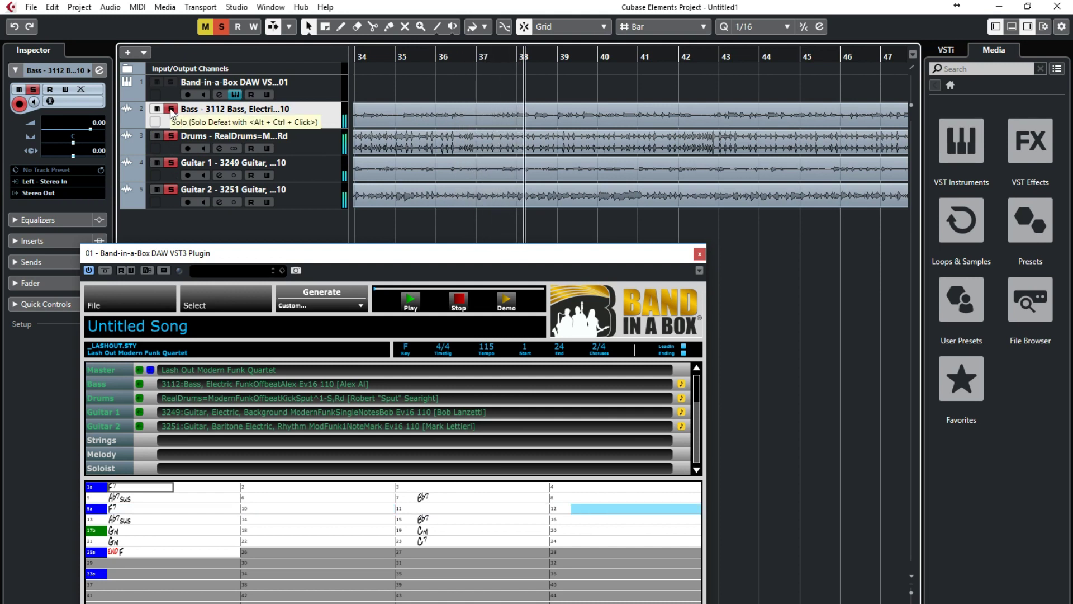
click(171, 109)
click(170, 136)
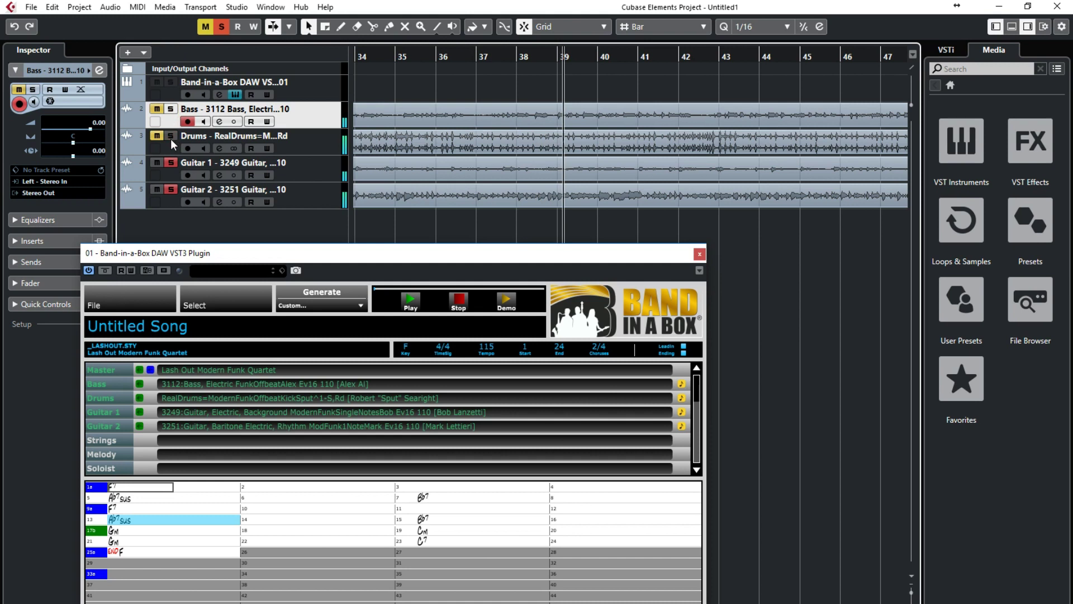
click(170, 163)
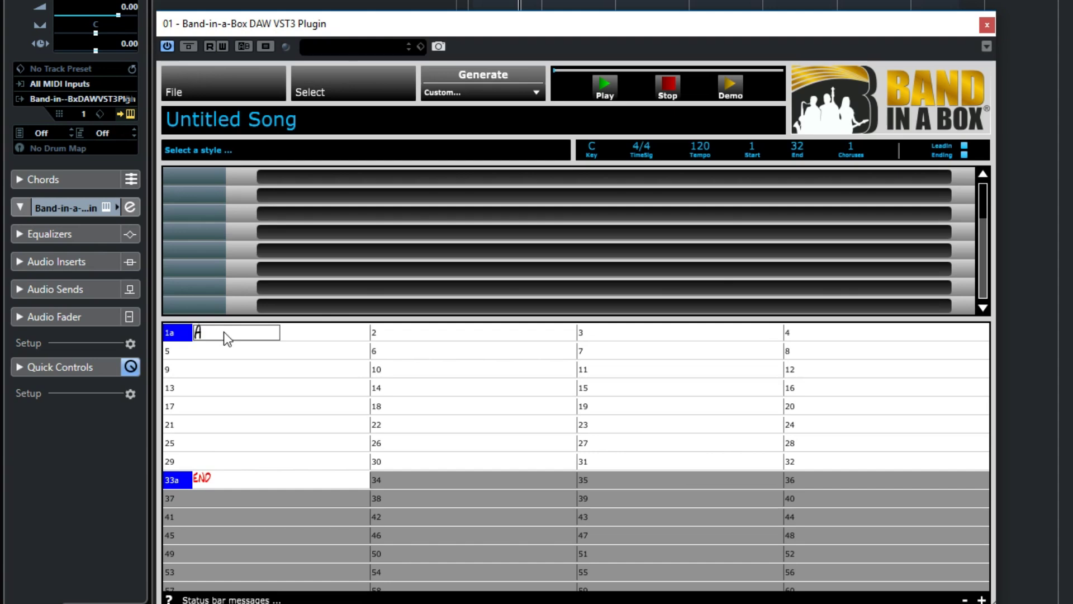
Enter an Am chord in bar 1 of the plugin's chord sheet
text(Am)
key(Return)
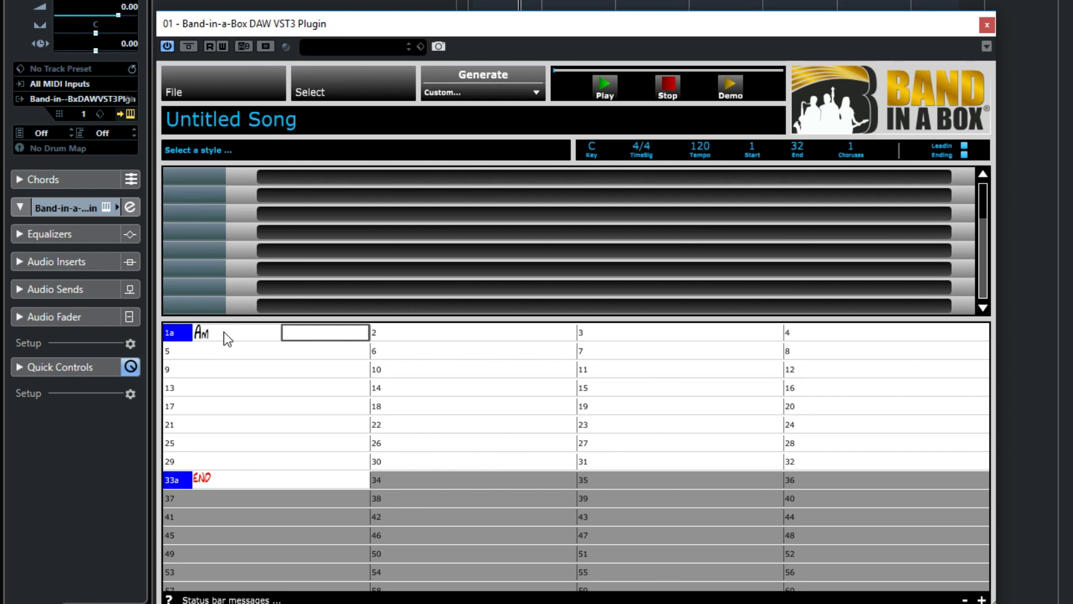
key(Right)
key(Right)
key(Right)
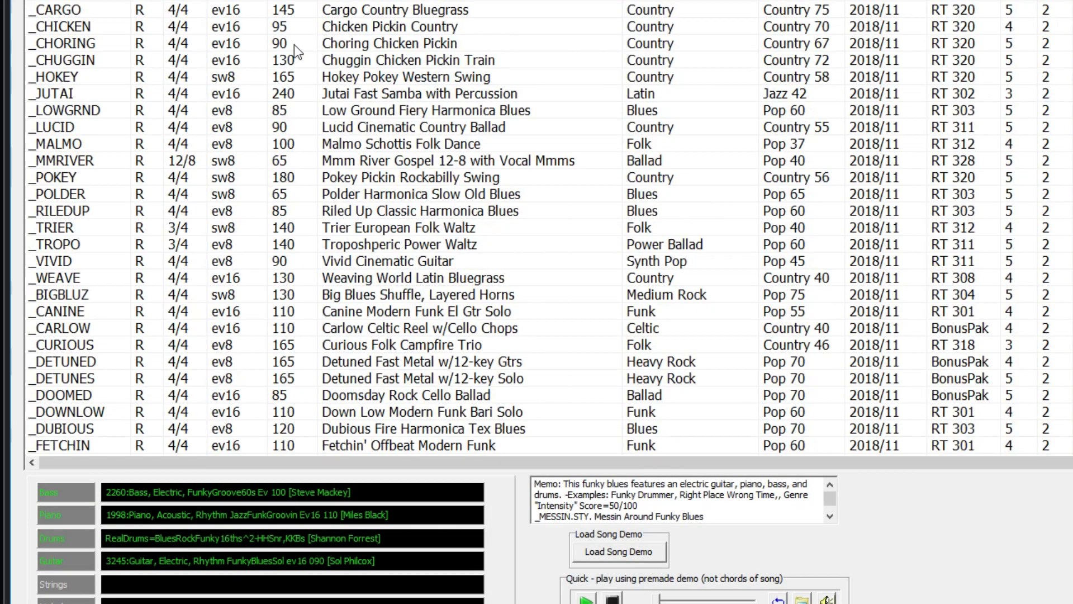
Generate on the _DETUNED metal style and import each part as a separate track
click(96, 361)
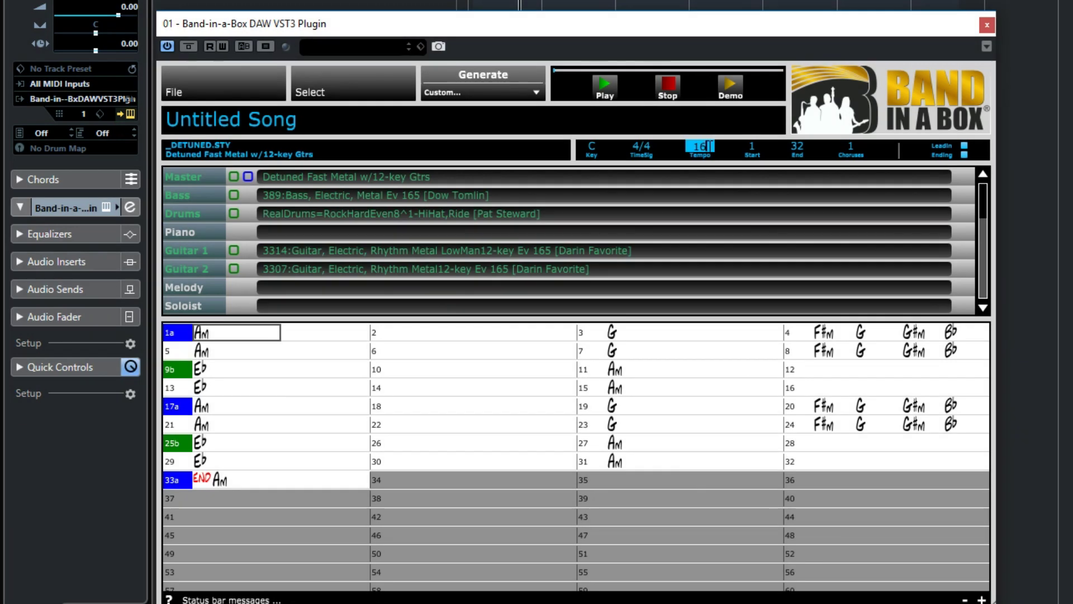
click(486, 72)
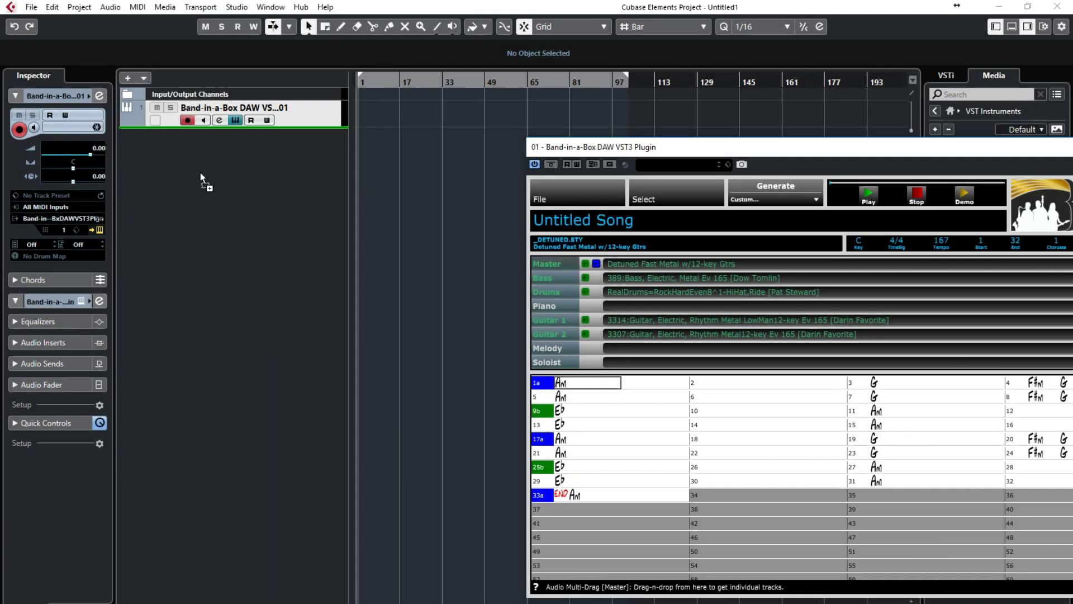
drag(200, 174, 200, 171)
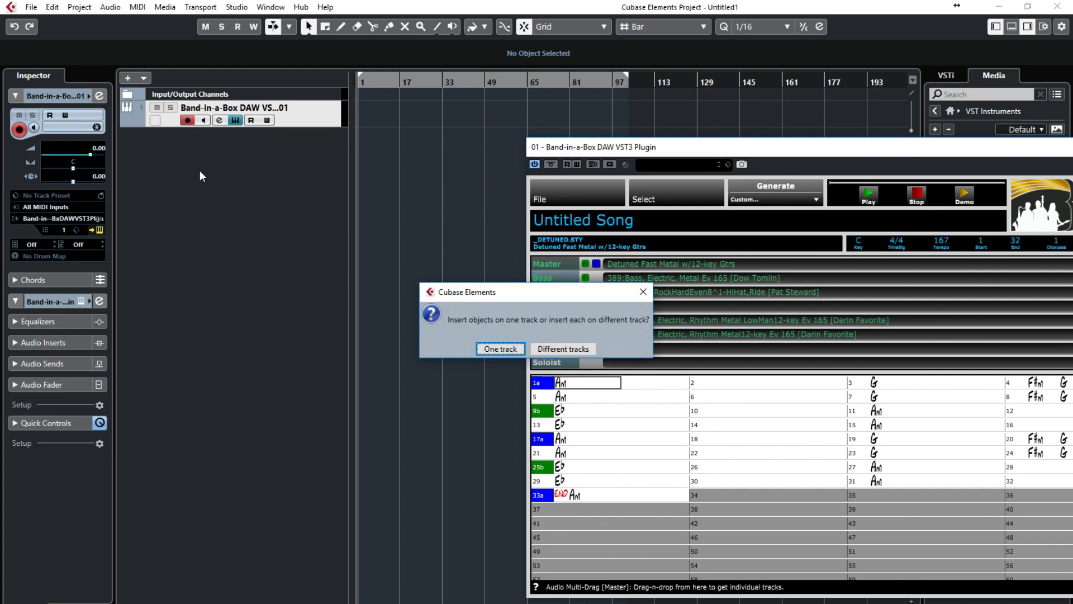
click(550, 350)
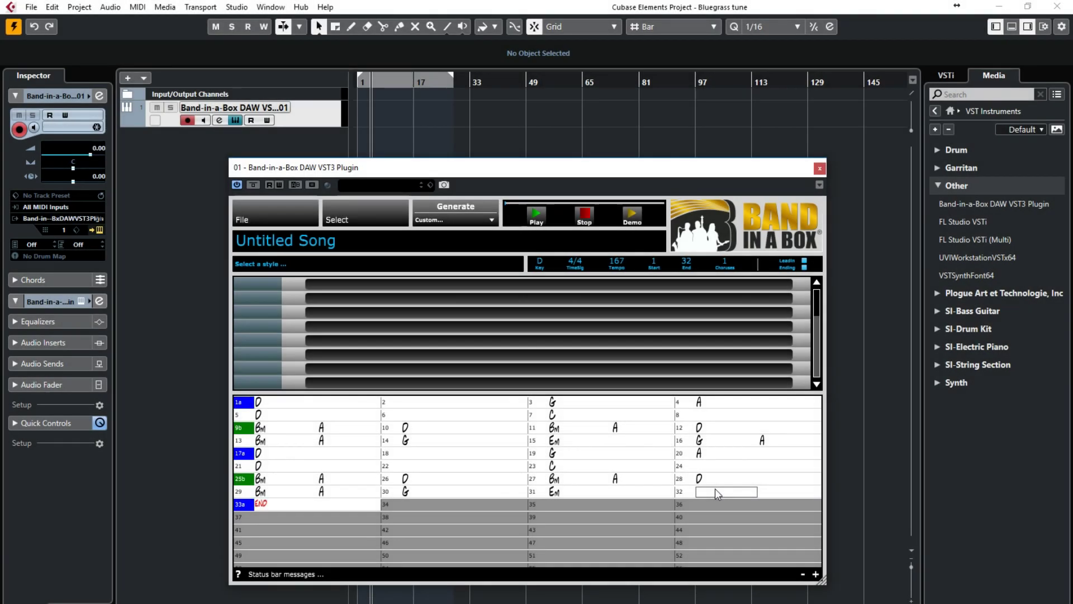
Enter G A chords in bar 32 and filter the style list to Bluegrass
text(G A)
key(Return)
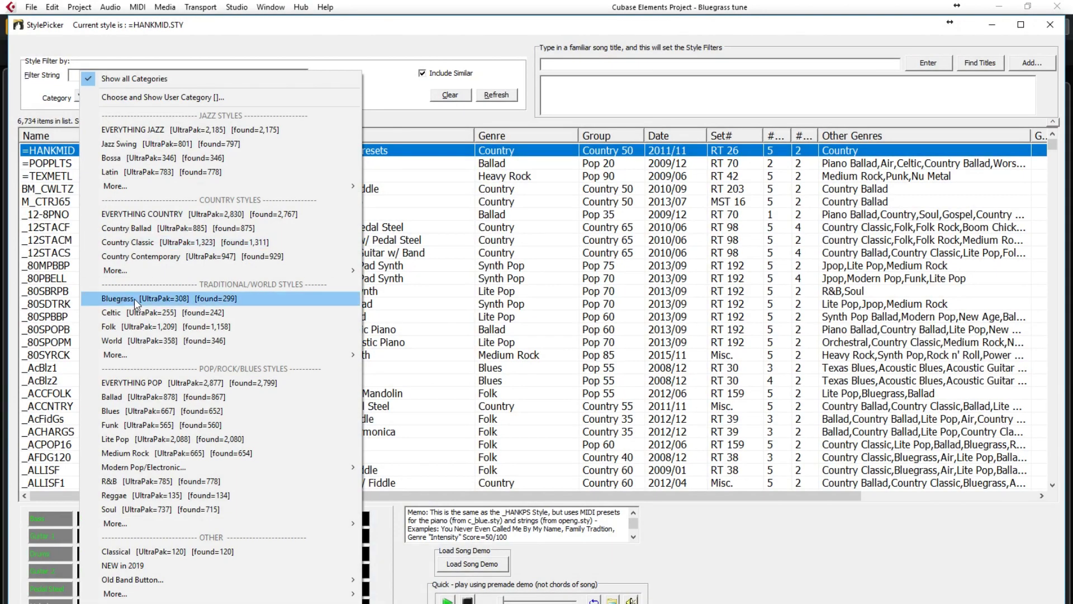
click(134, 299)
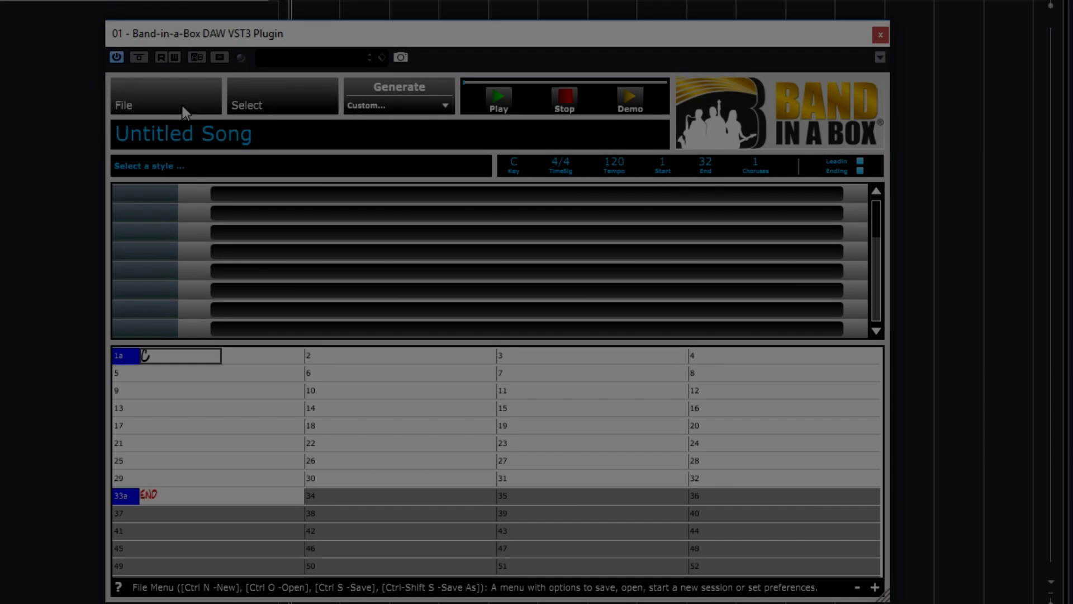
Browse to the RealTracks320 demos folder through the plugin's File > Open
click(182, 105)
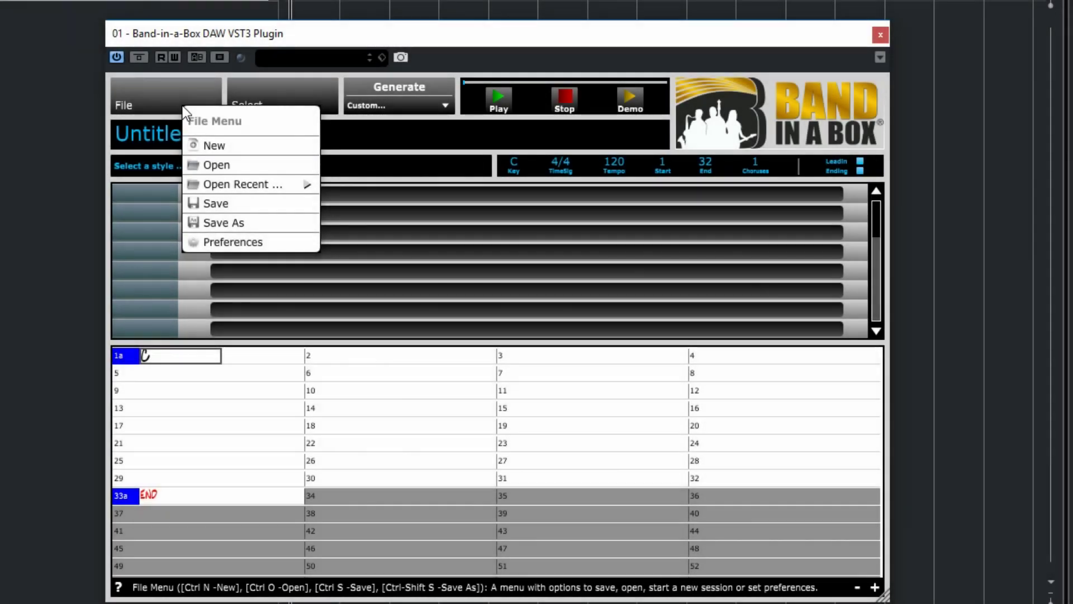
click(233, 167)
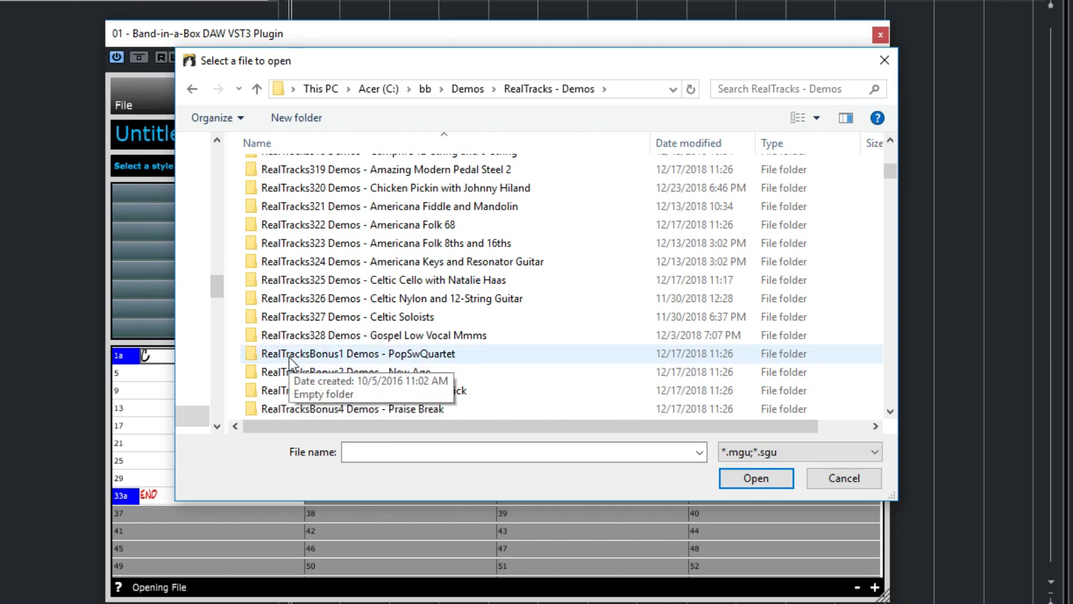
double_click(449, 187)
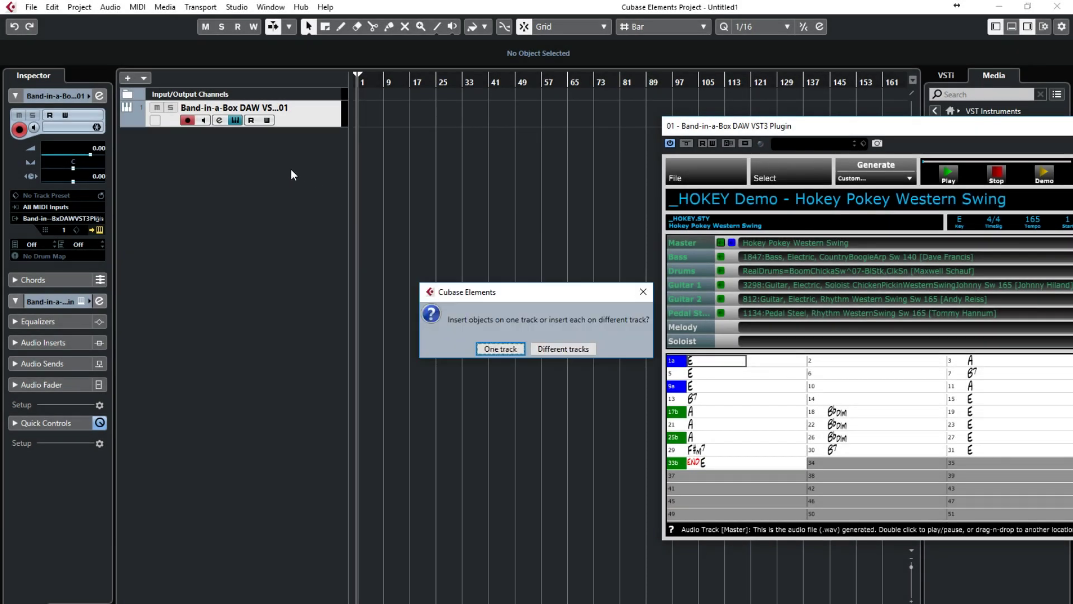
Import the western swing demo as separate Bass, Drums, Guitar 1, Guitar 2 and Pedal Steel tracks
click(569, 350)
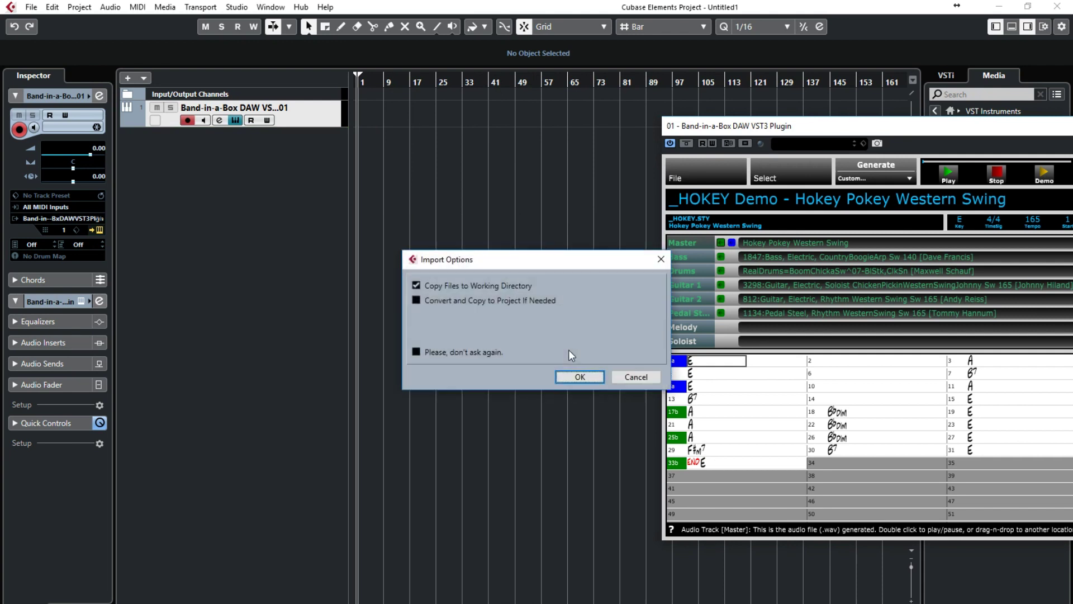
click(578, 377)
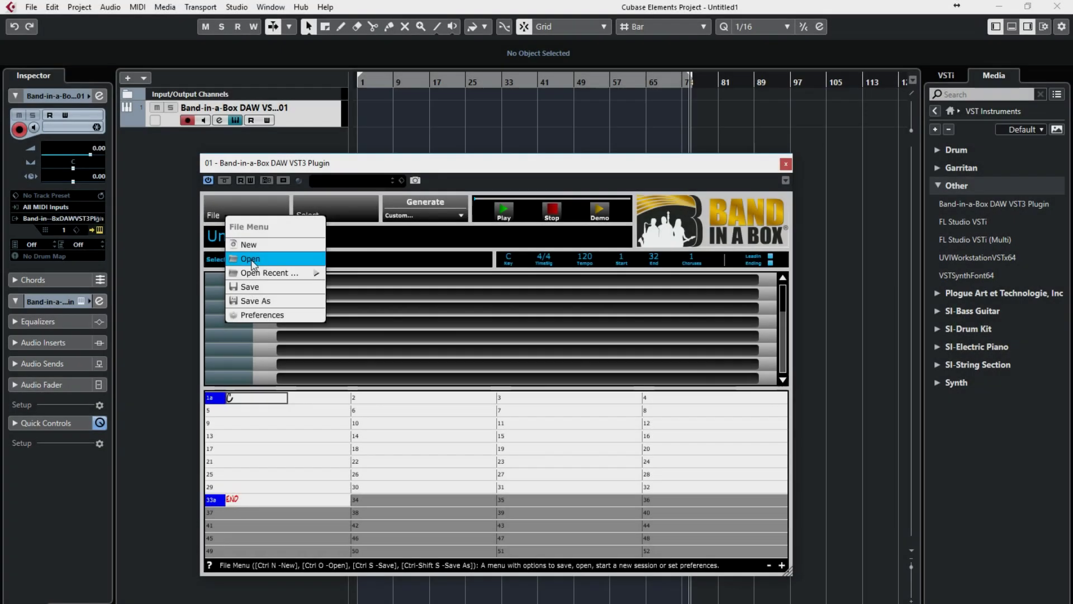
Load _JAU Demo from A Taste of Brazil and import its parts as separate tracks
click(255, 259)
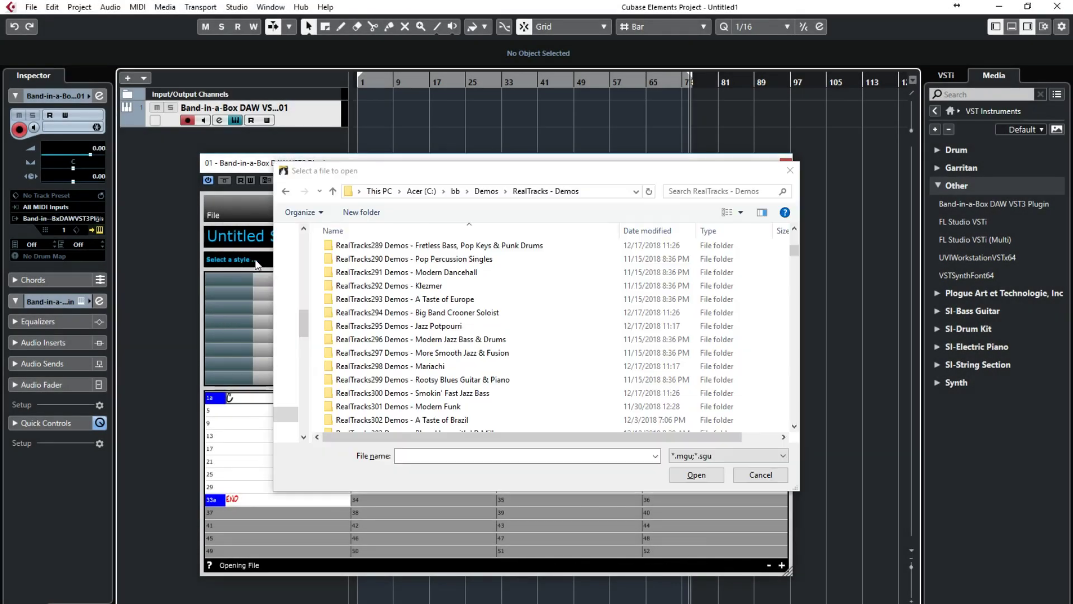
double_click(423, 420)
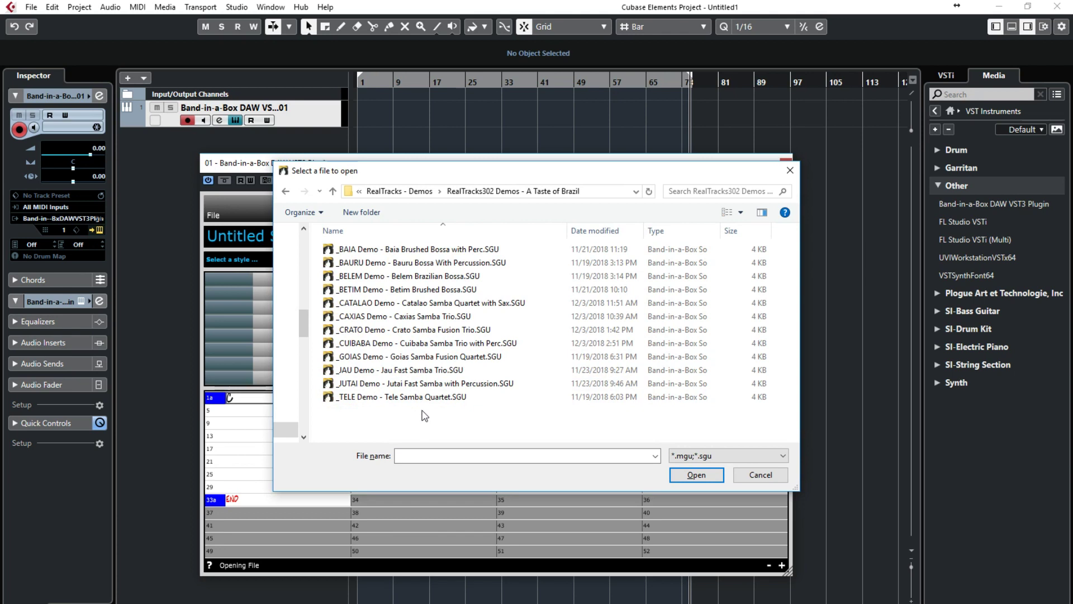
click(405, 370)
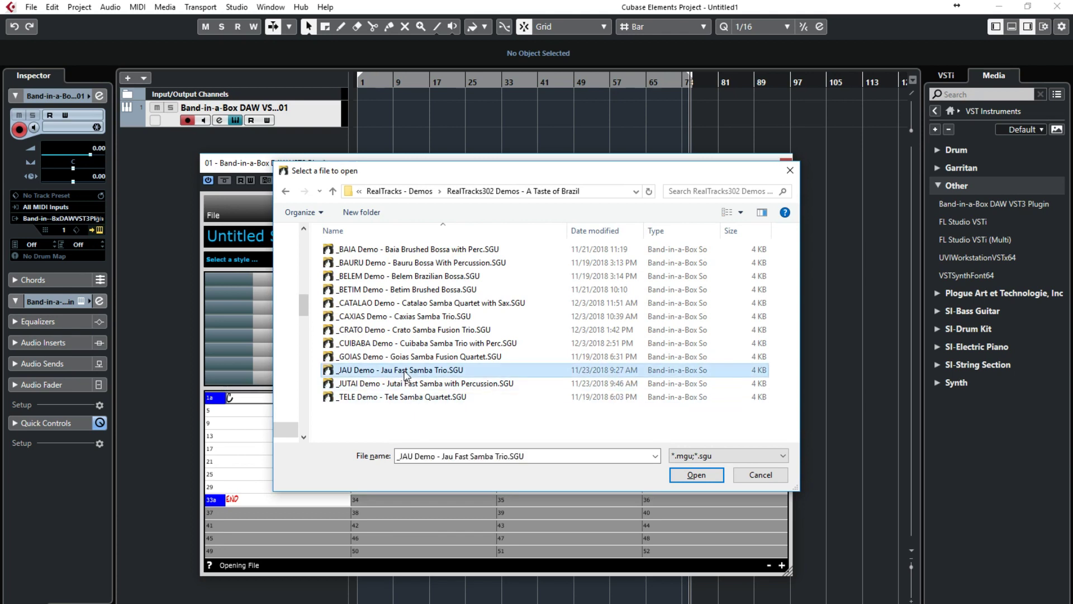
click(695, 476)
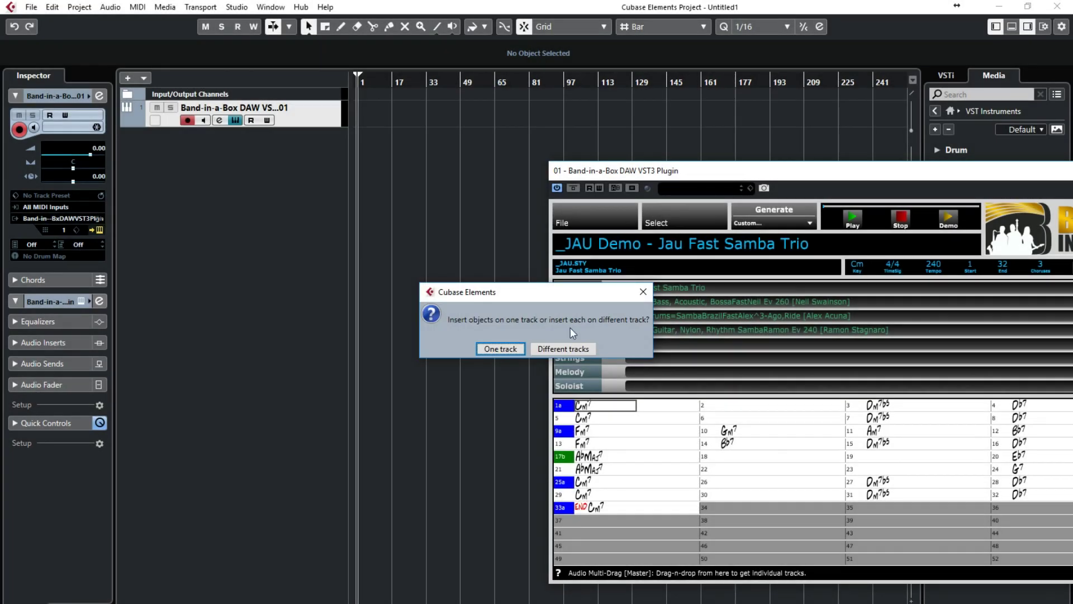
click(575, 350)
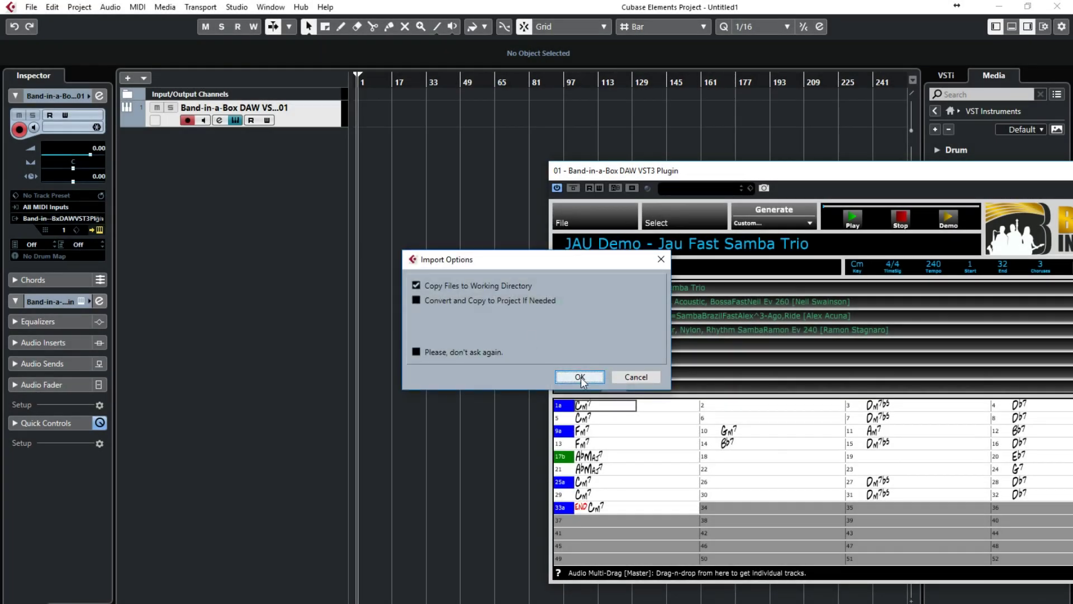